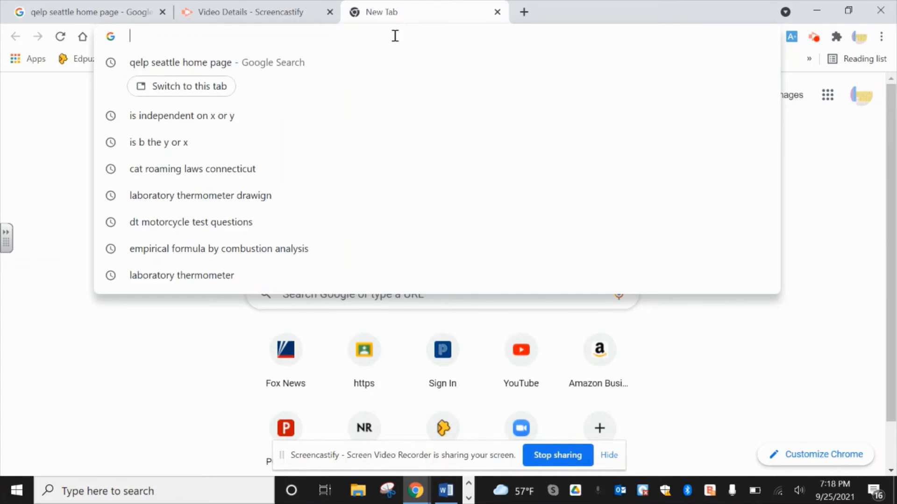
# Step: Search the web for "qelp seattle home page" and open the QELP Home Page result from Seattle Central College
pyautogui.write('qe')
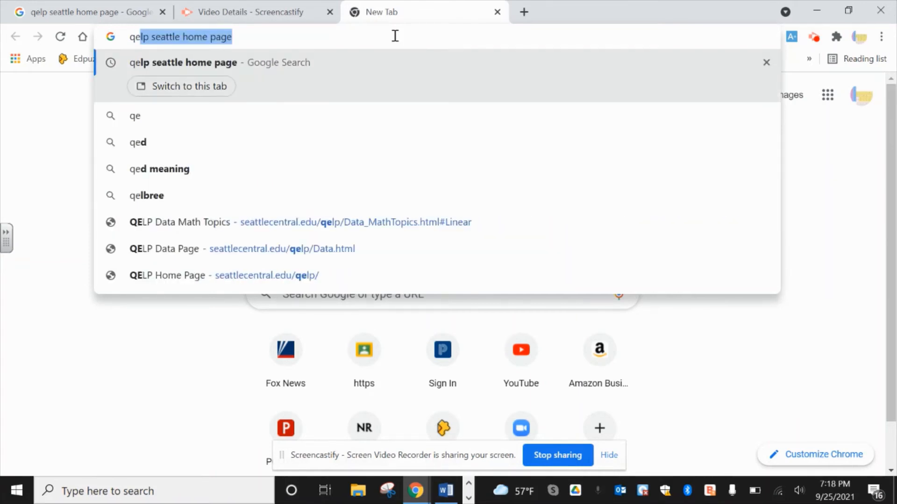
pyautogui.press('Return')
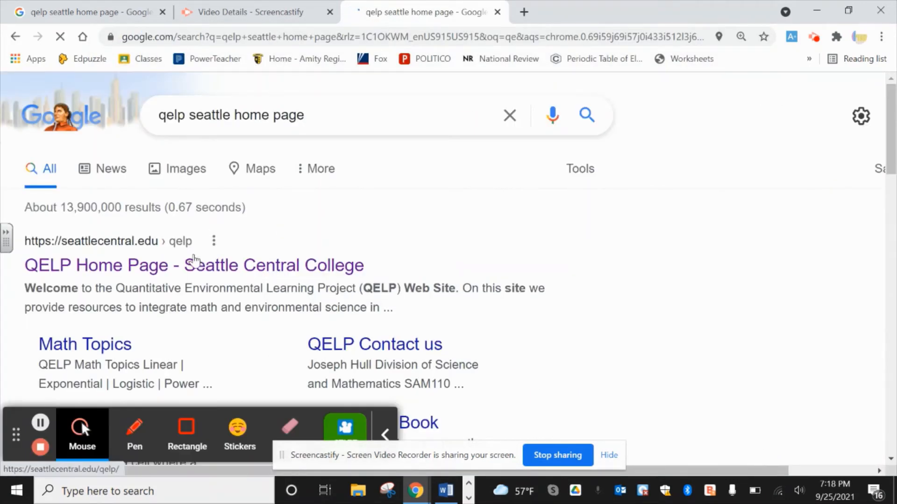
pyautogui.click(195, 262)
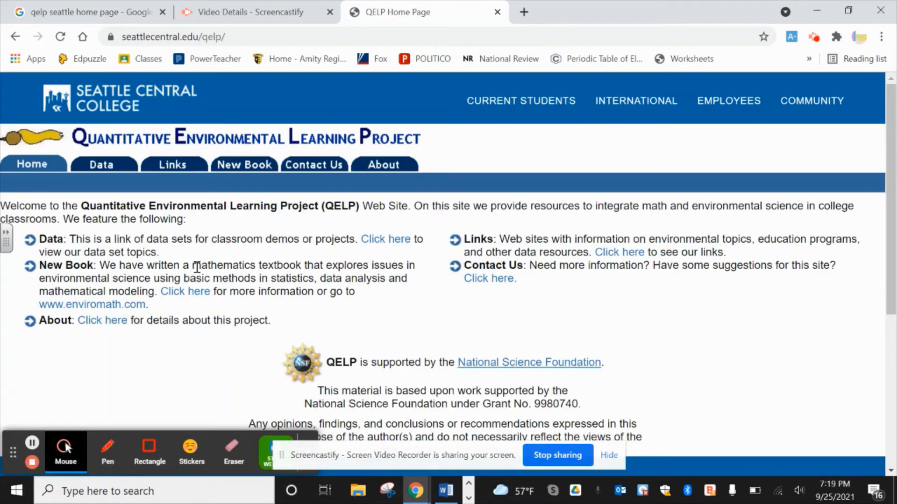
# Step: From the QELP linear scatterplot data listings, find and open DataSet#078, Mauna Loa CO2 (1958-2002)
pyautogui.click(123, 166)
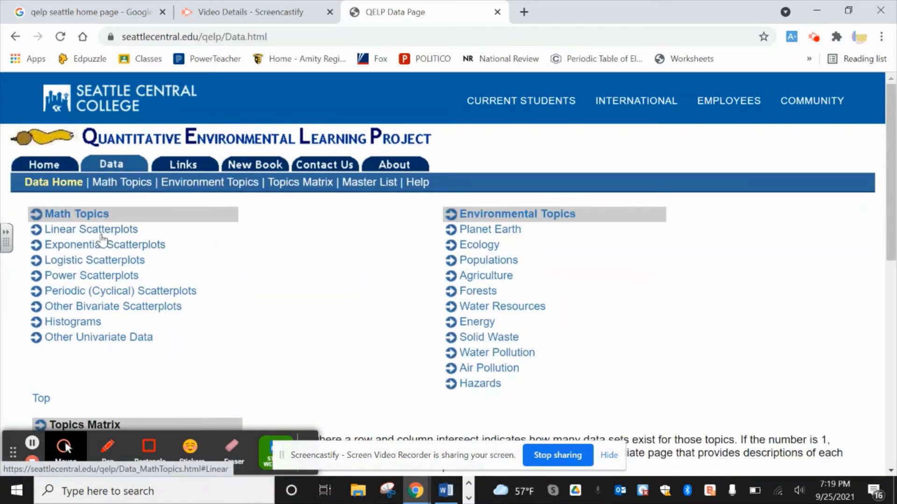
pyautogui.click(102, 232)
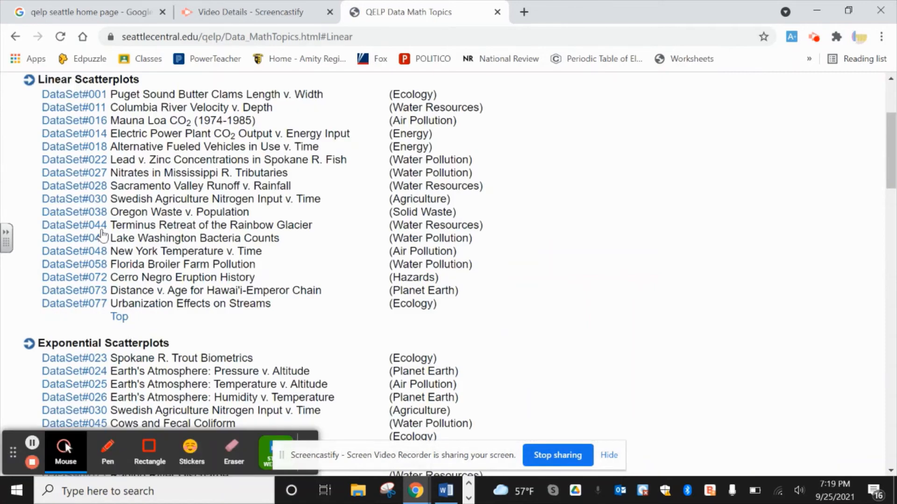
pyautogui.scroll(-6, 103, 233)
pyautogui.scroll(-20, 103, 235)
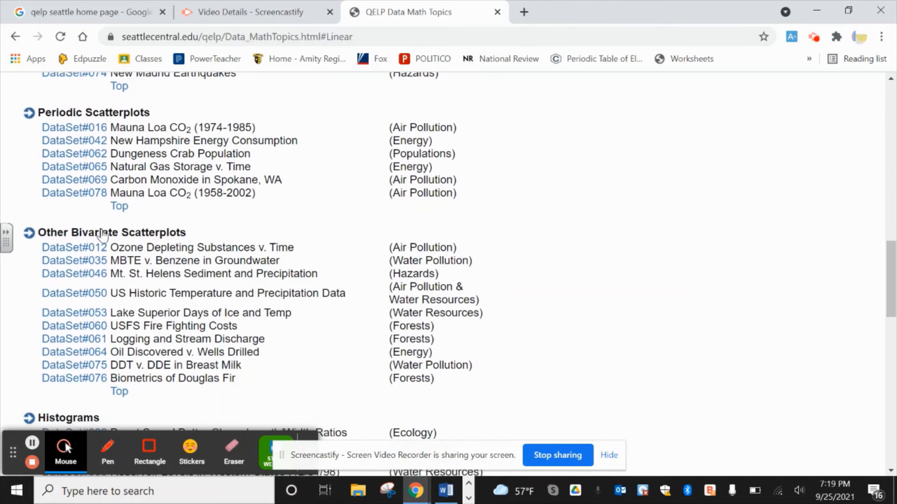
pyautogui.scroll(-2, 103, 235)
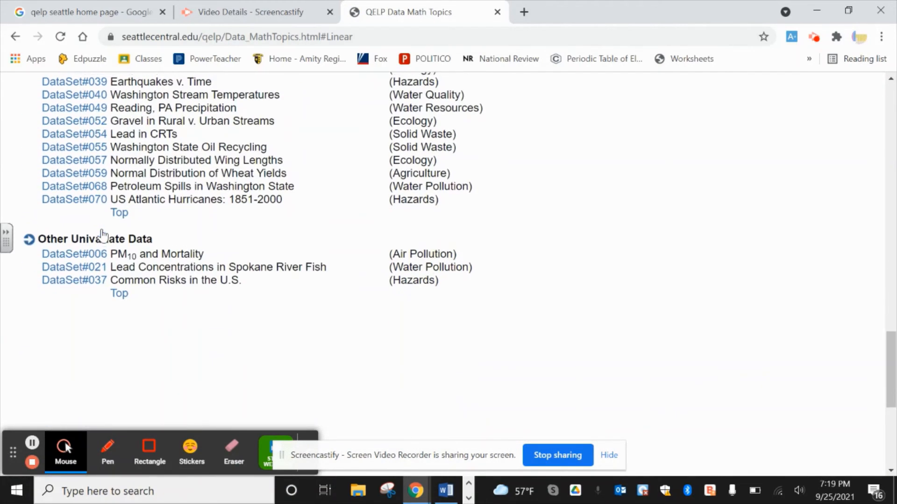
pyautogui.scroll(12, 102, 235)
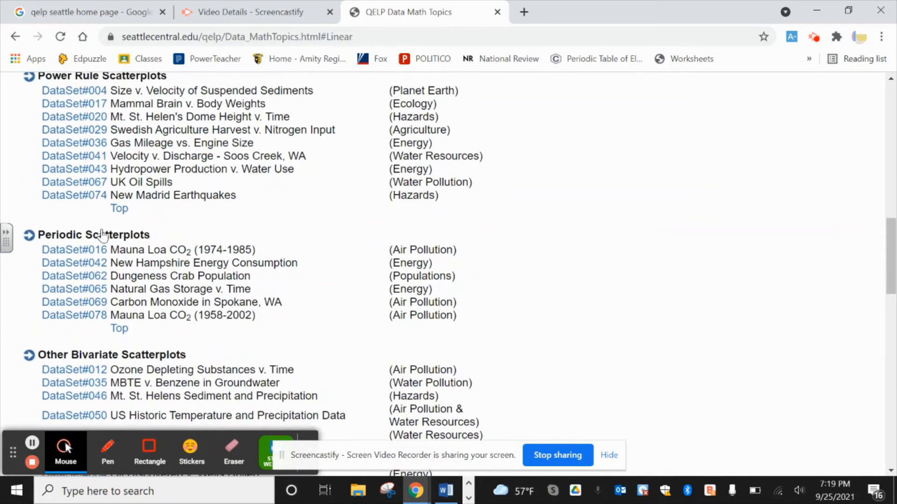
pyautogui.scroll(1, 102, 236)
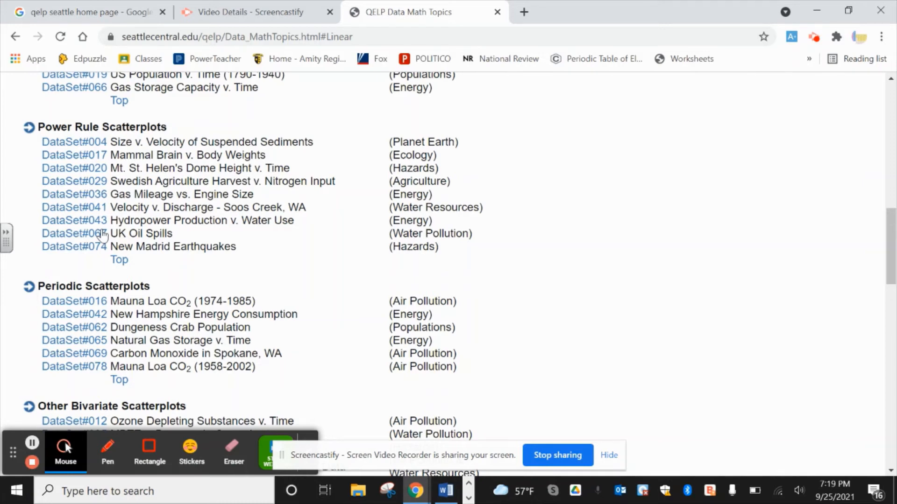
pyautogui.scroll(5, 102, 235)
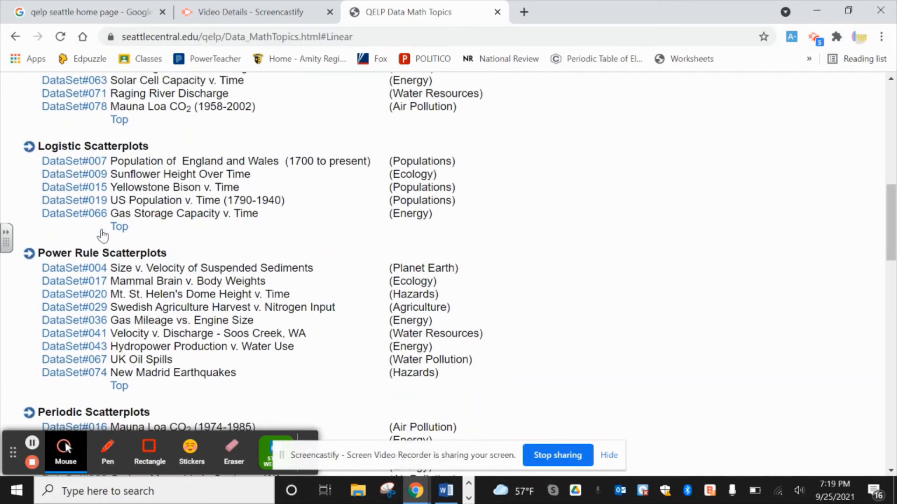
pyautogui.click(88, 215)
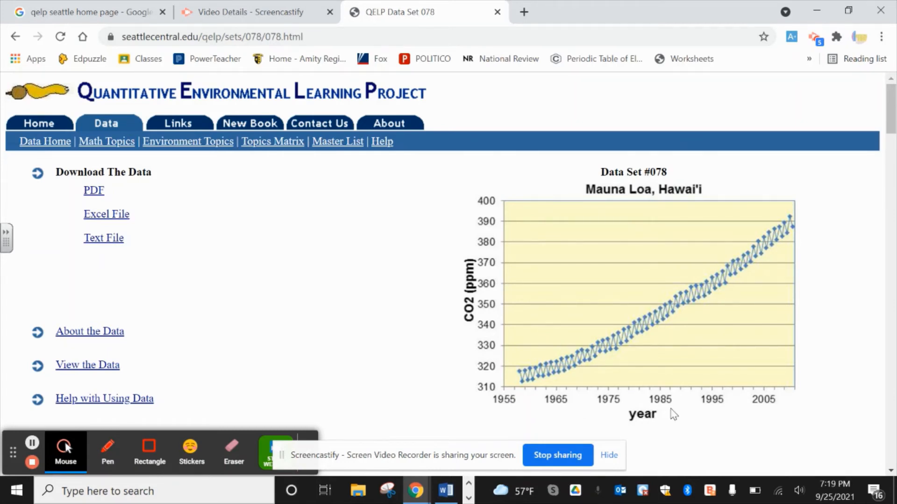
# Step: Go to the data set's View the Data section and copy the whole year and CO2 (ppm) table, header row included
pyautogui.click(110, 369)
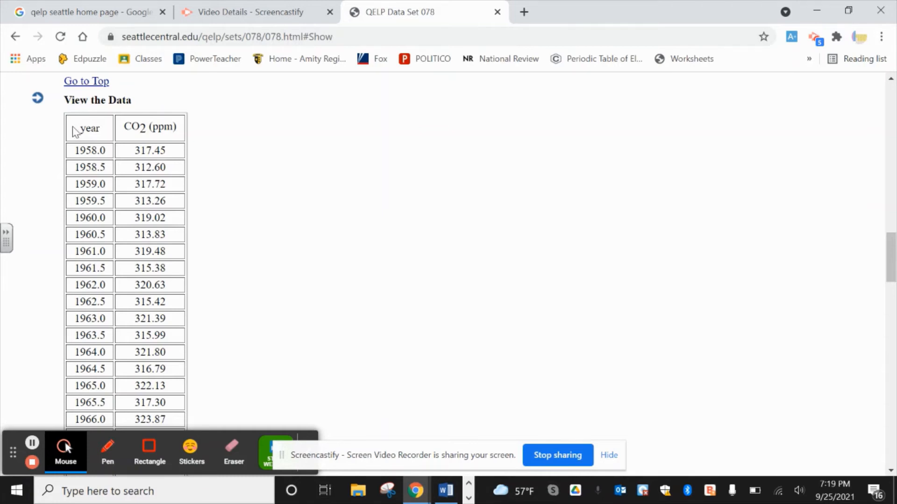
pyautogui.moveTo(80, 132); pyautogui.dragTo(172, 417)
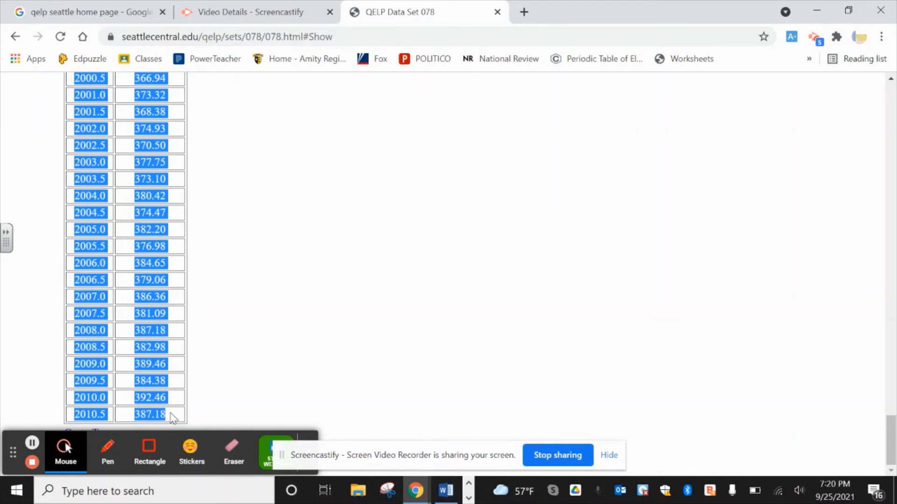
# Step: Open Google Sheets in a new browser tab and create a blank spreadsheet
pyautogui.click(522, 15)
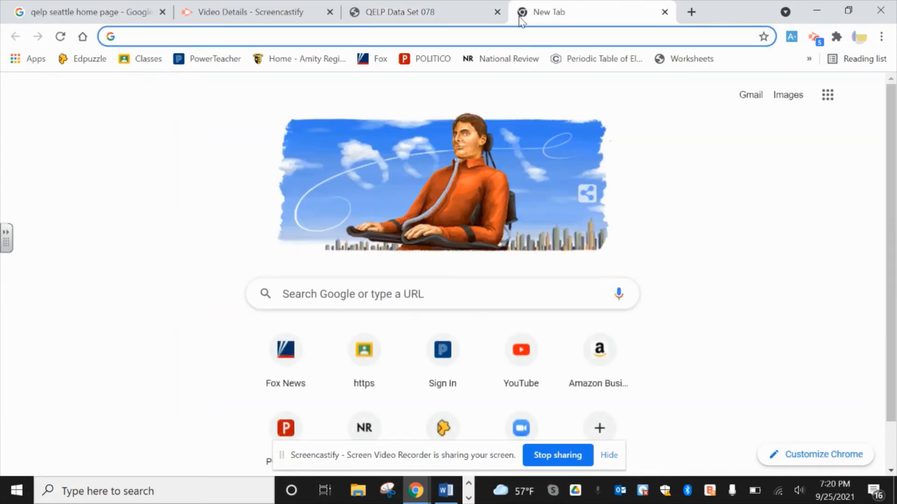
pyautogui.click(828, 94)
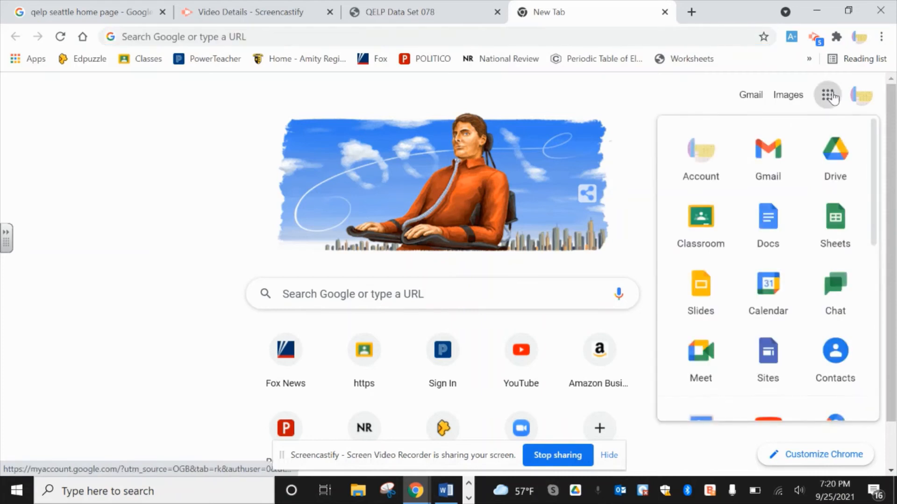
pyautogui.click(839, 212)
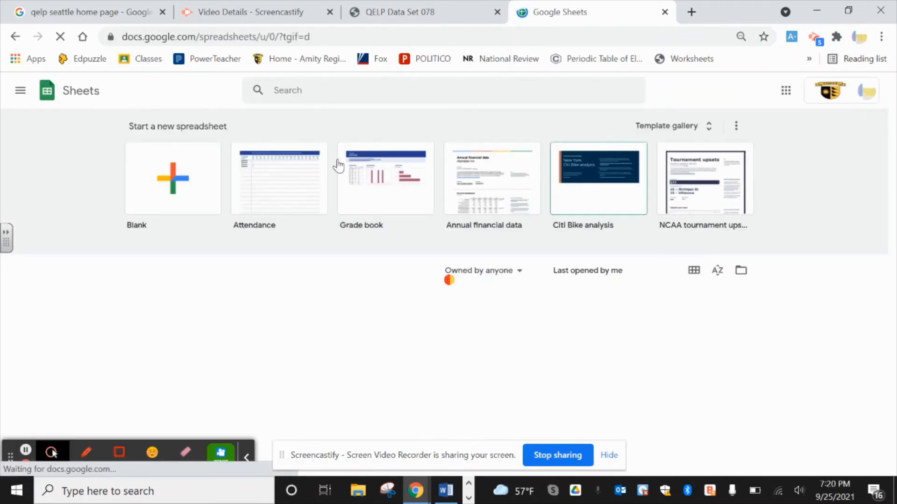
pyautogui.click(182, 177)
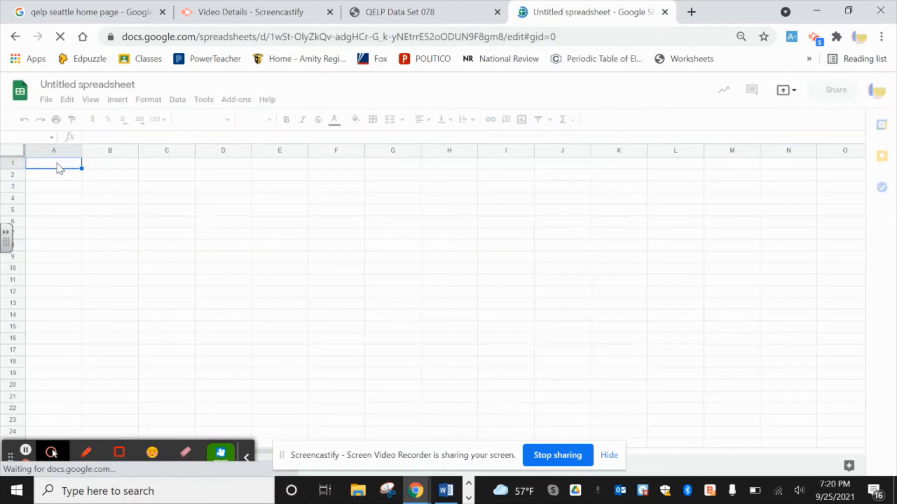
# Step: Paste the copied year and CO2 (ppm) table into the blank sheet starting at cell A1, and look over the pasted rows
pyautogui.click(57, 166)
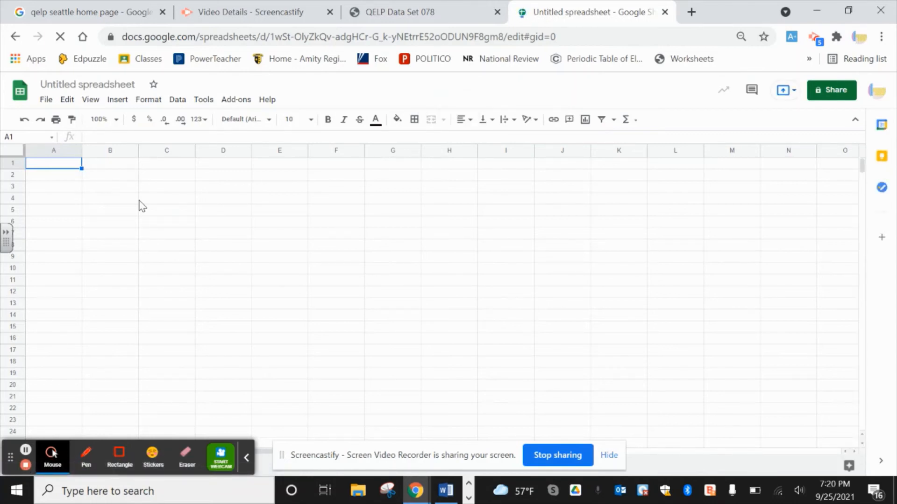
pyautogui.hotkey('ctrl', 'v')
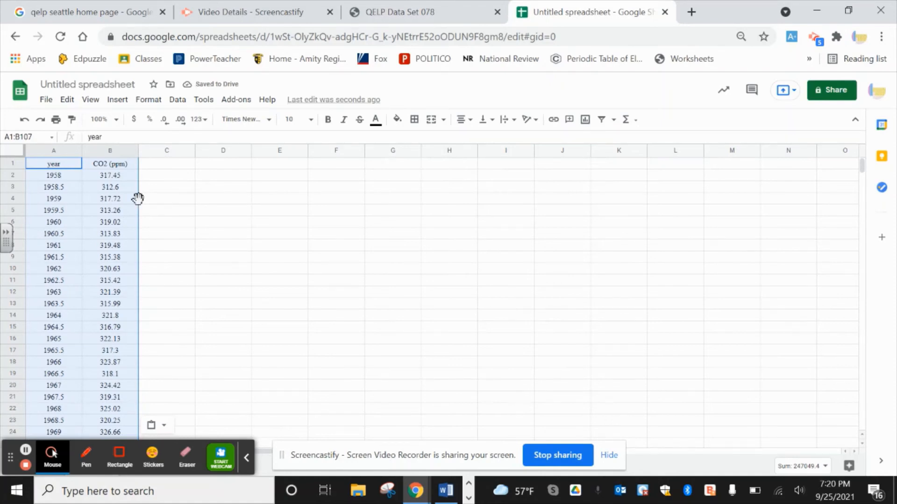
pyautogui.scroll(-3, 209, 235)
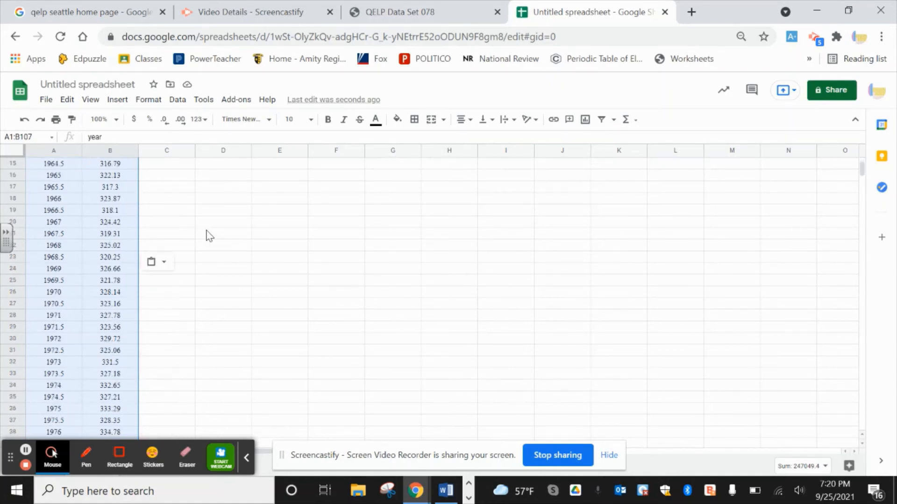
pyautogui.scroll(3, 209, 235)
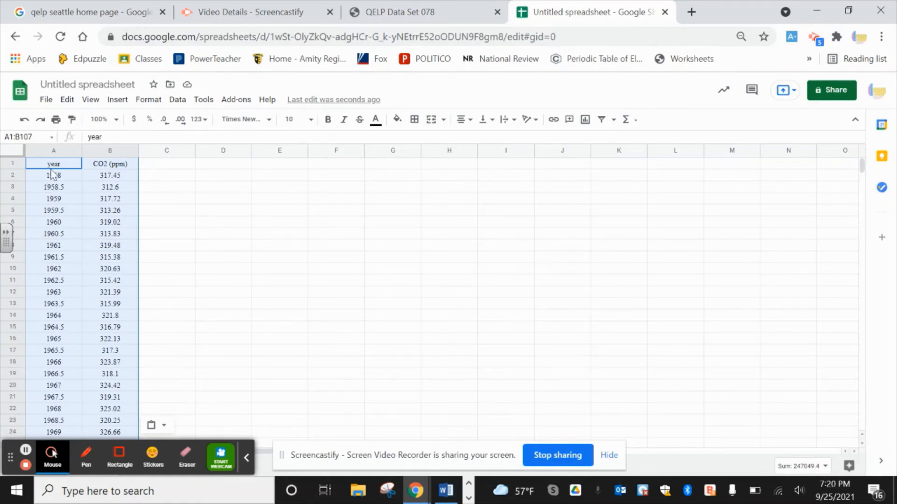
pyautogui.click(177, 246)
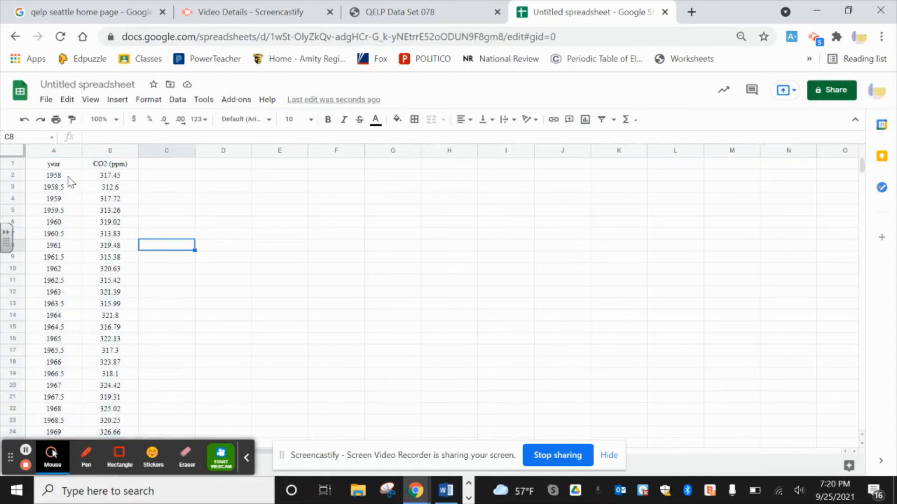
# Step: Insert a chart based on the year and CO2 (ppm) data in A1:B107
pyautogui.moveTo(58, 166); pyautogui.dragTo(95, 305)
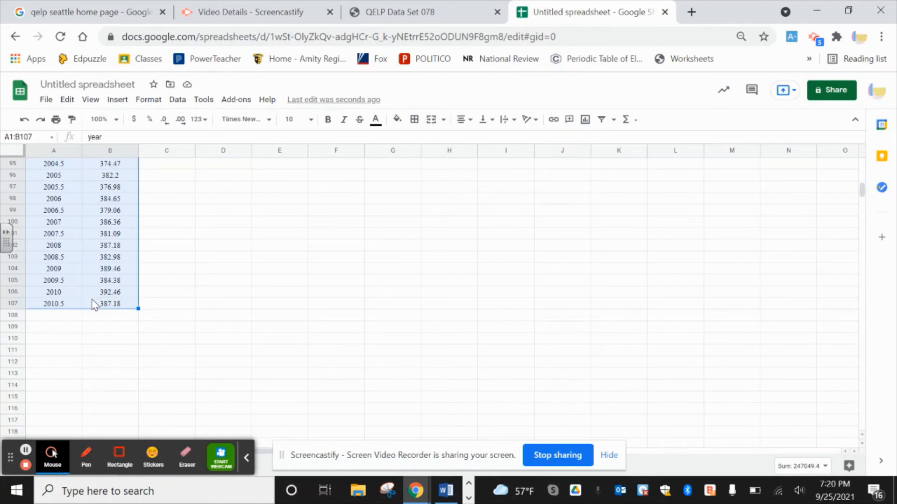
pyautogui.click(119, 101)
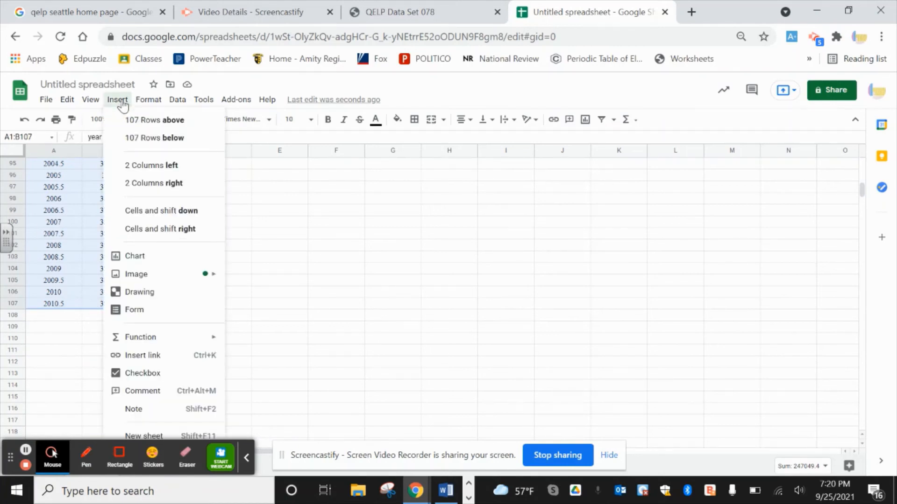
pyautogui.click(142, 256)
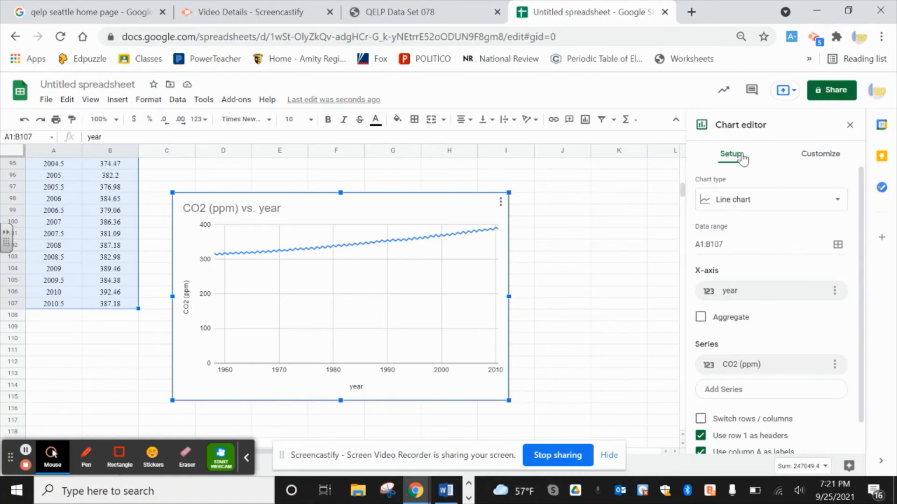
# Step: Change the chart type from line to scatter chart
pyautogui.click(741, 210)
pyautogui.scroll(-1, 739, 203)
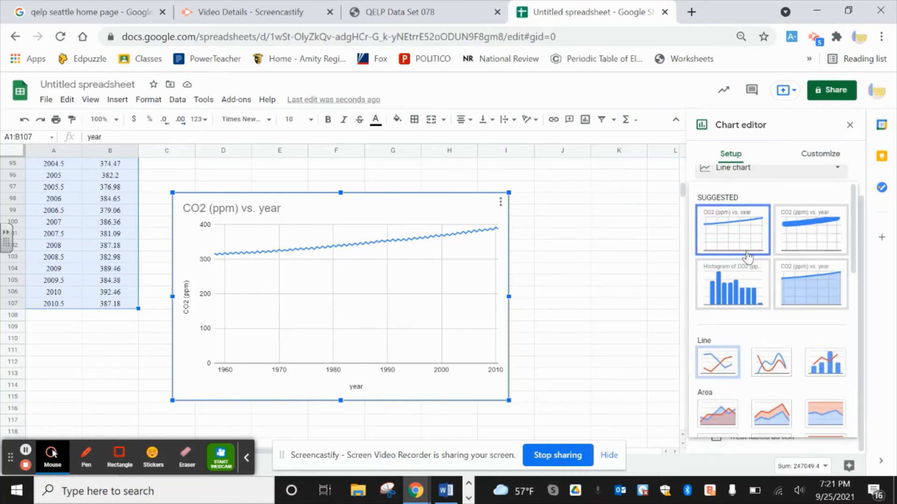
pyautogui.scroll(-6, 747, 256)
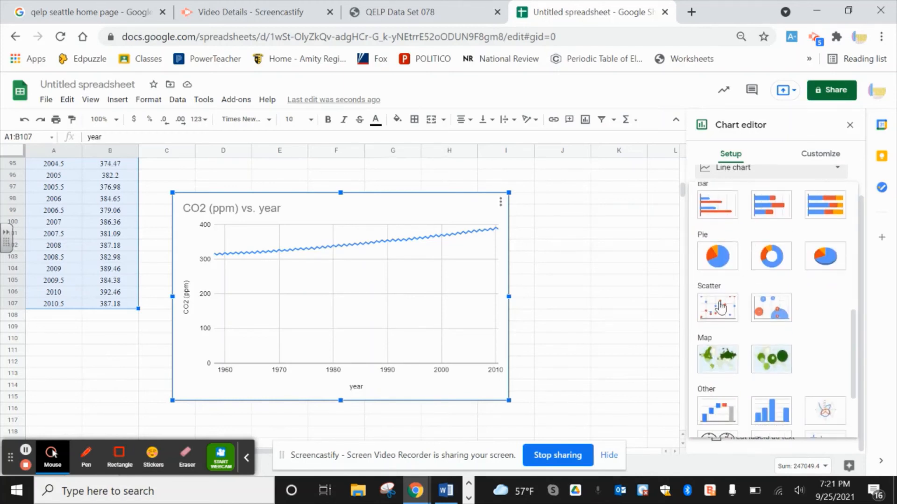
pyautogui.click(719, 309)
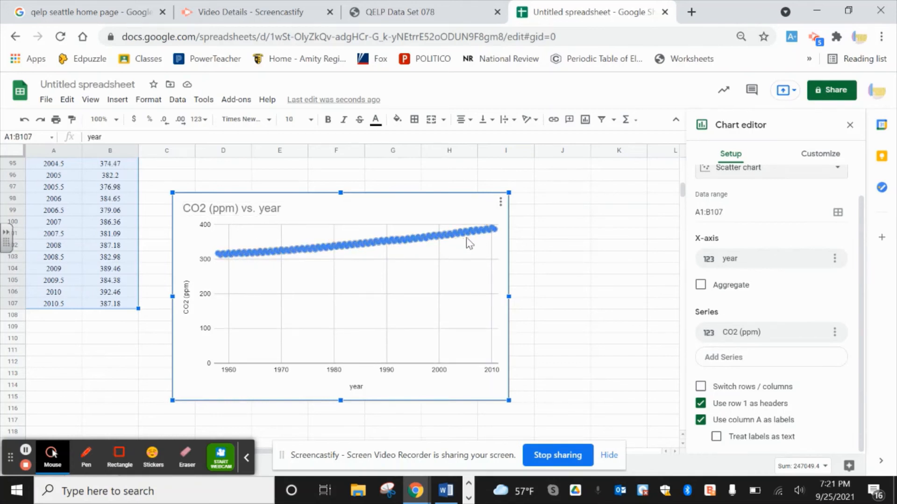
# Step: Enlarge the scatter chart upward, downward and to the right so it spans about columns C through K
pyautogui.click(508, 192)
pyautogui.moveTo(508, 191); pyautogui.dragTo(574, 161)
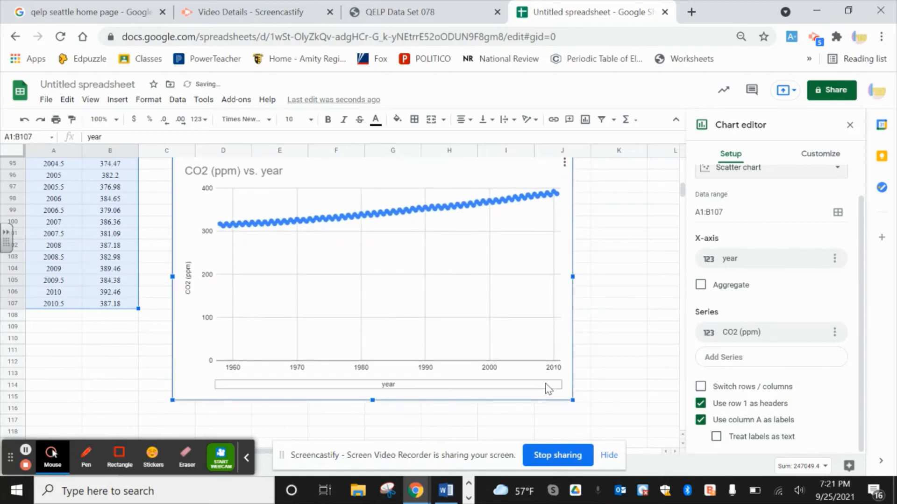
pyautogui.moveTo(574, 405); pyautogui.dragTo(655, 449)
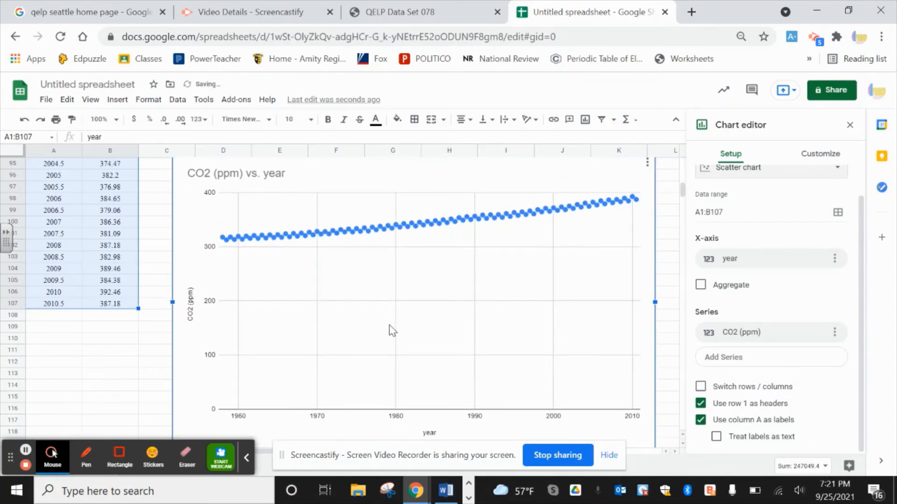
# Step: Open the chart and axis title settings and examine the chart title text and its formatting options
pyautogui.click(403, 358)
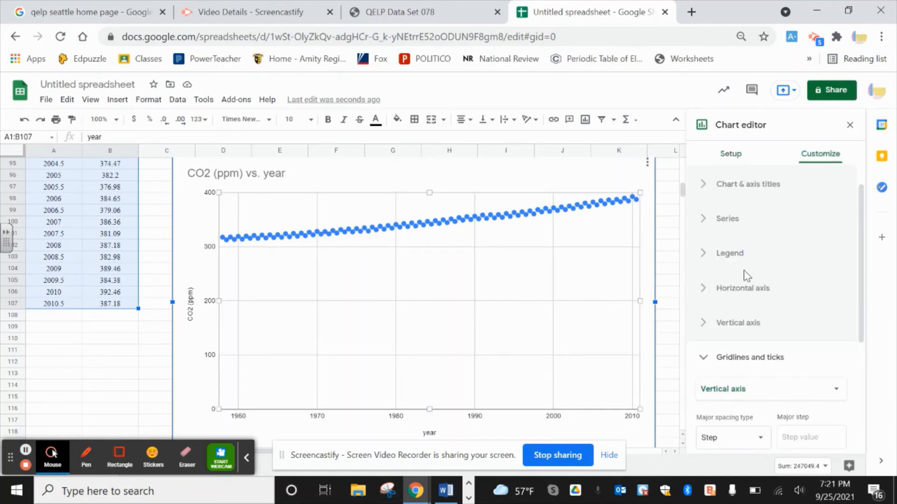
pyautogui.click(755, 191)
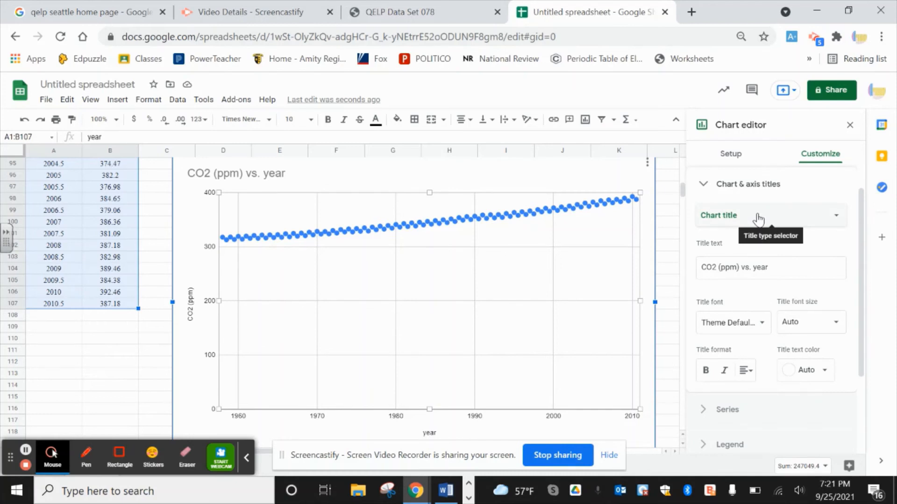
pyautogui.click(280, 179)
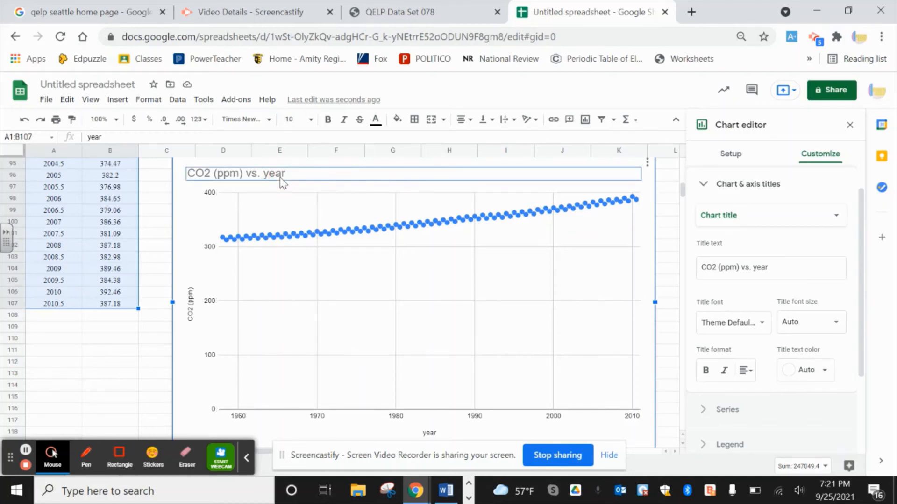
pyautogui.click(778, 269)
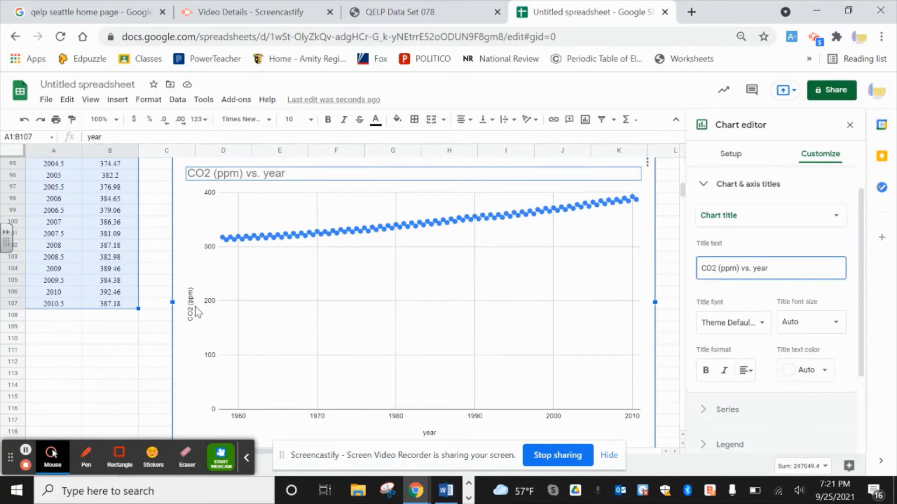
pyautogui.doubleClick(258, 174)
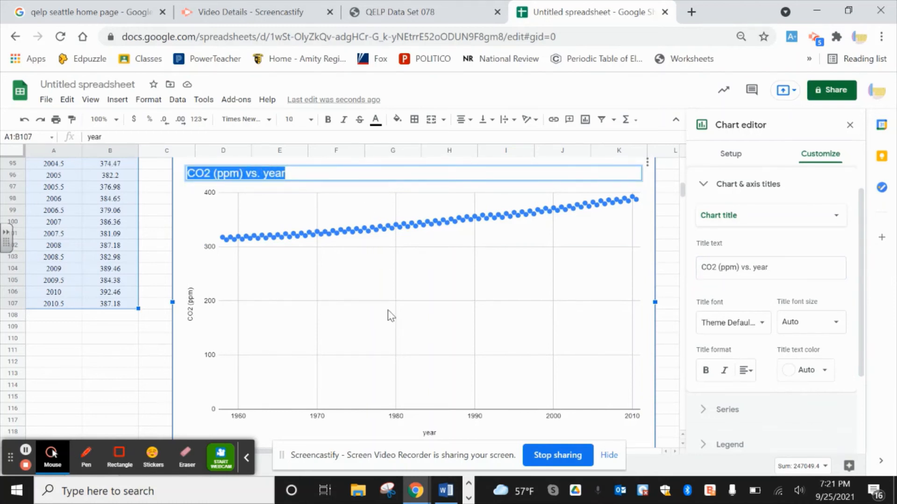
# Step: Examine the horizontal axis title, vertical axis title and chart subtitle settings, and close the title settings
pyautogui.click(435, 436)
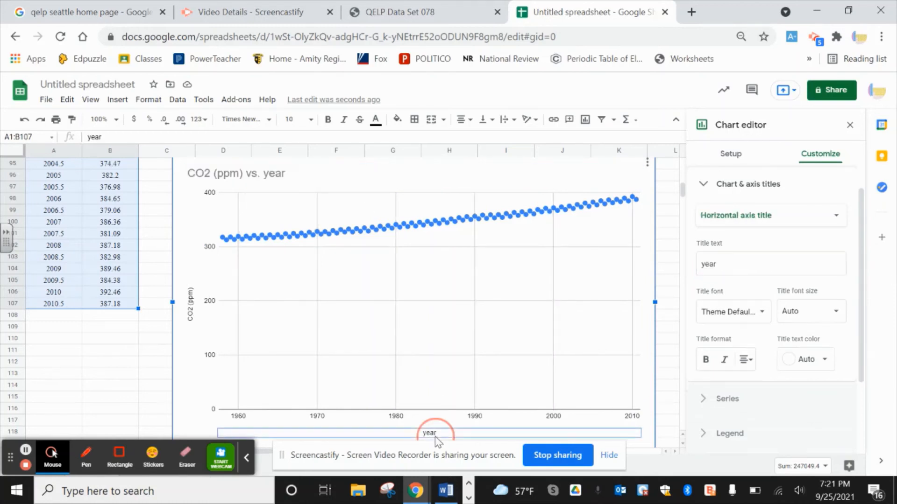
pyautogui.doubleClick(435, 437)
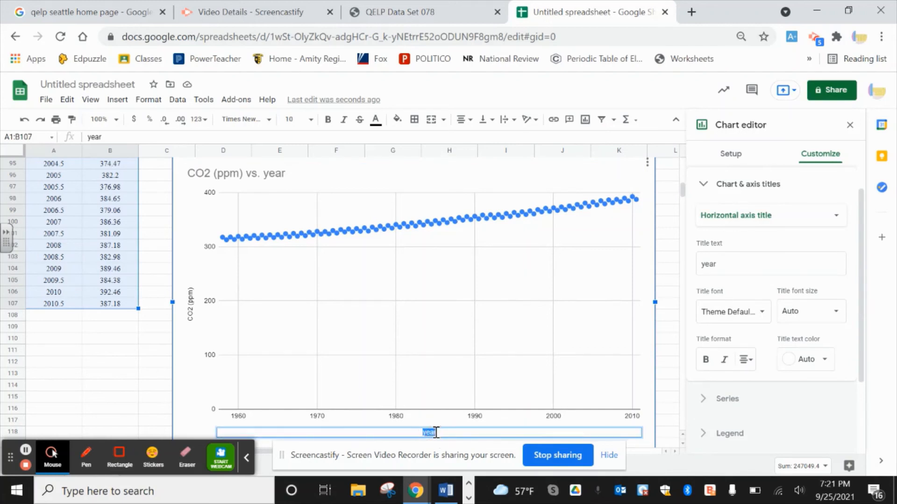
pyautogui.click(760, 227)
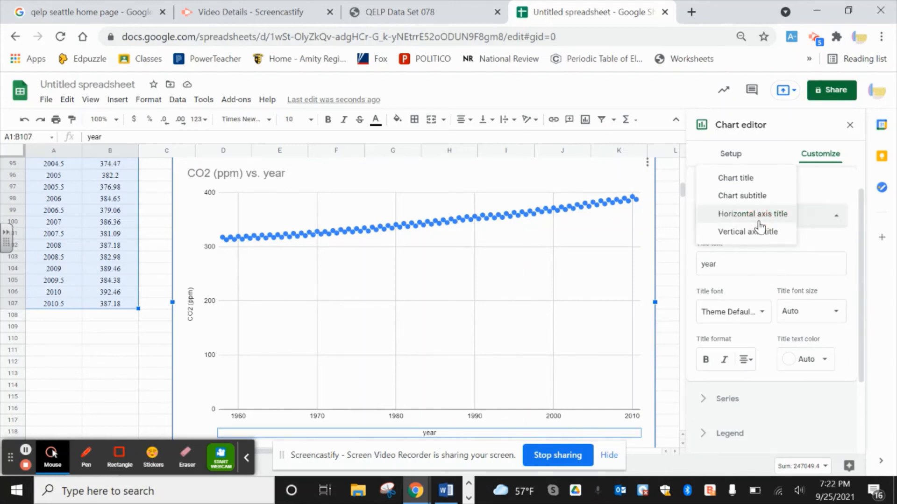
pyautogui.click(759, 223)
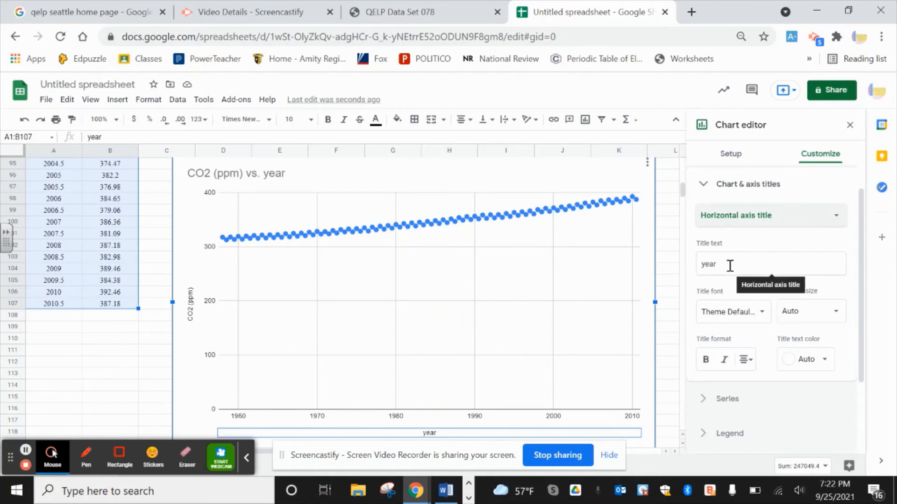
pyautogui.doubleClick(191, 304)
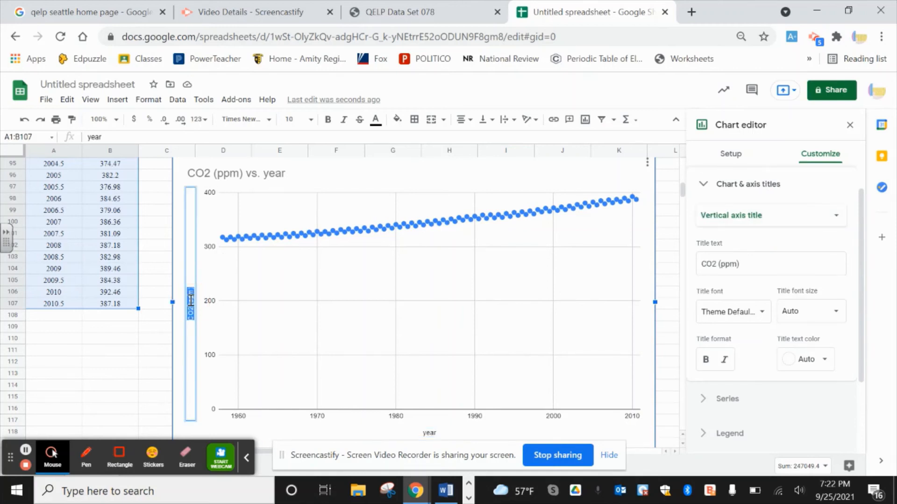
pyautogui.click(737, 216)
pyautogui.click(739, 217)
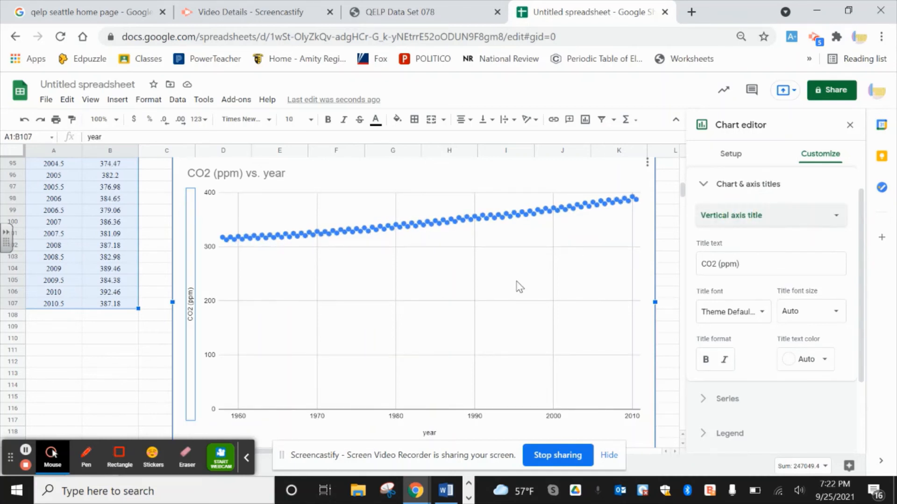
pyautogui.click(743, 216)
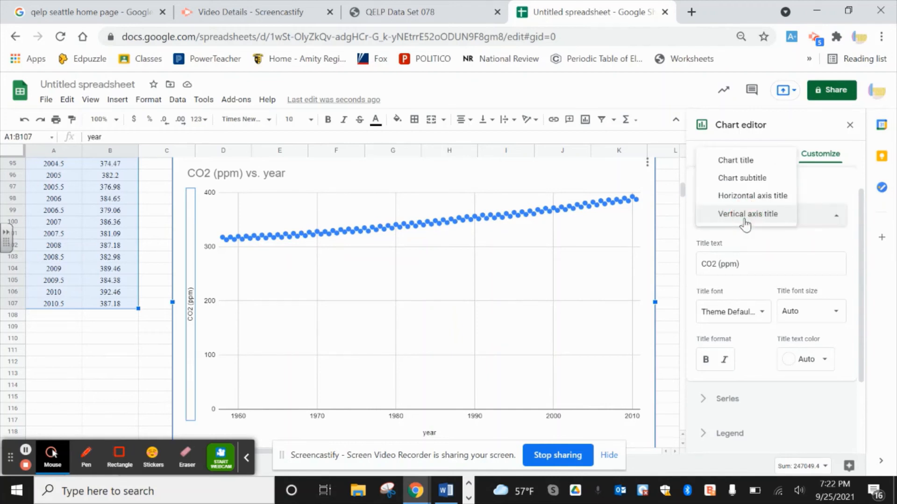
pyautogui.click(737, 179)
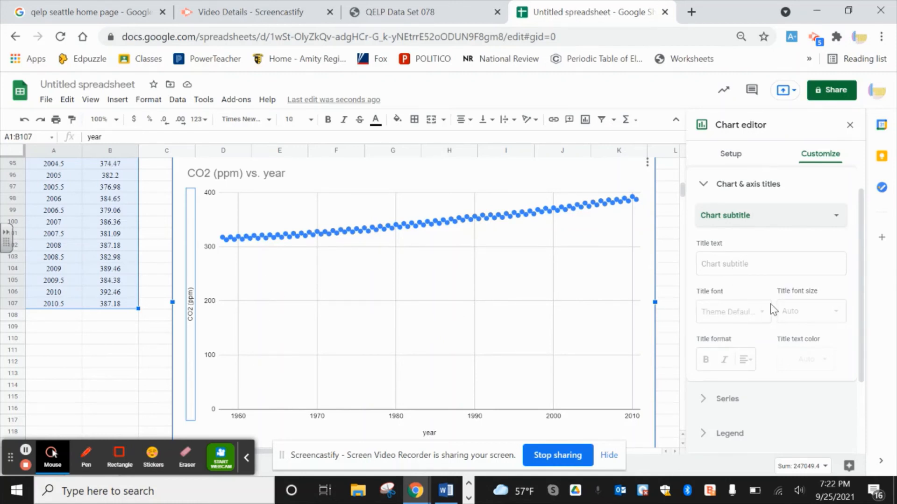
pyautogui.click(704, 185)
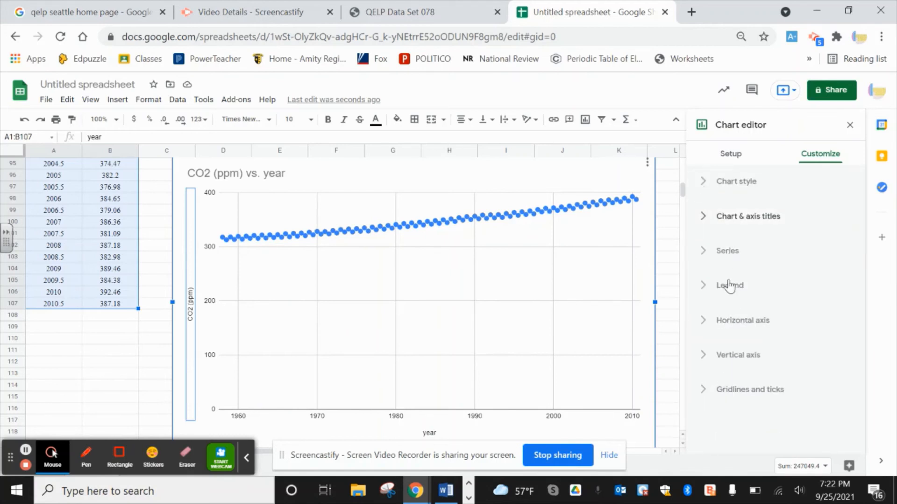
# Step: Add a linear trendline to the CO2 (ppm) series
pyautogui.click(727, 252)
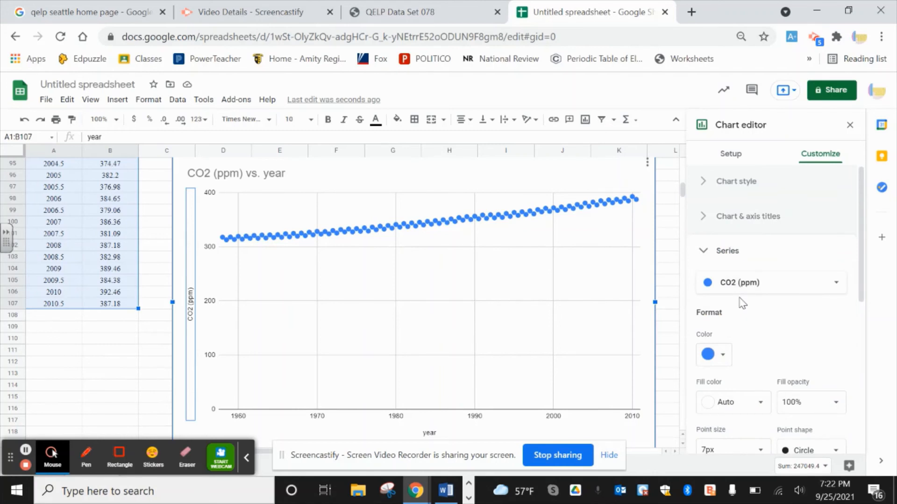
pyautogui.scroll(-5, 742, 304)
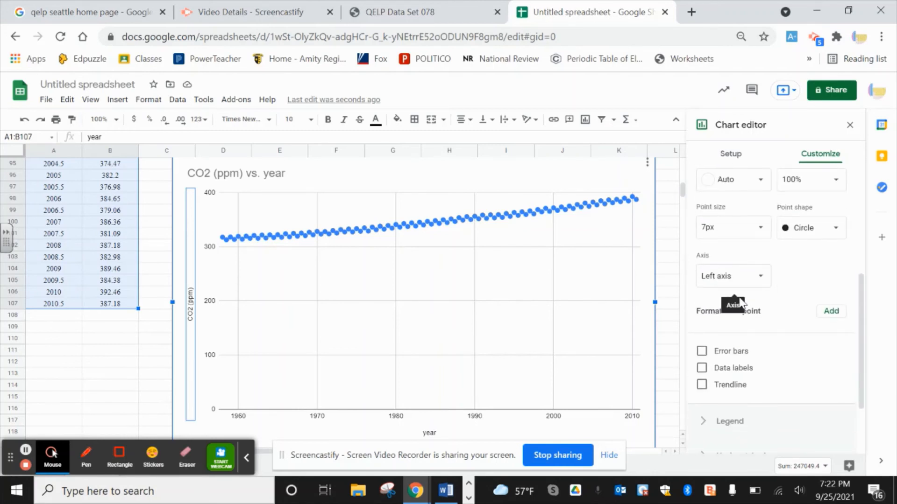
pyautogui.scroll(-1, 732, 308)
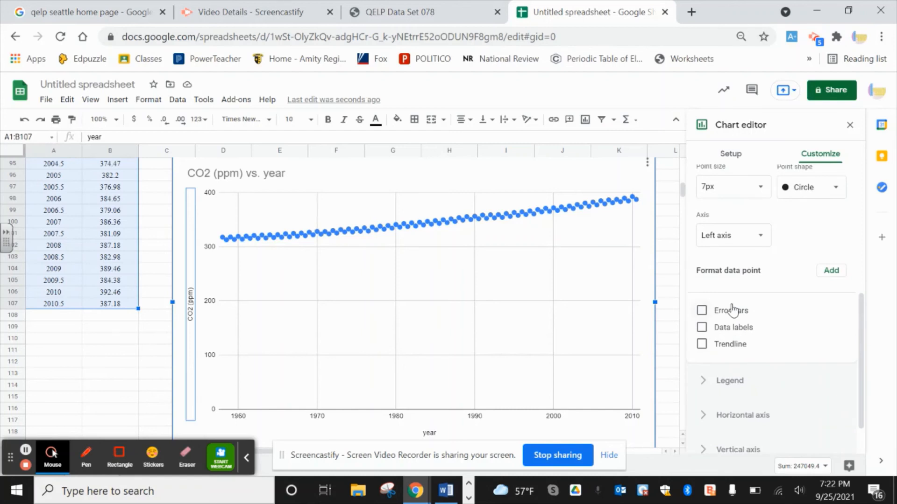
pyautogui.click(702, 344)
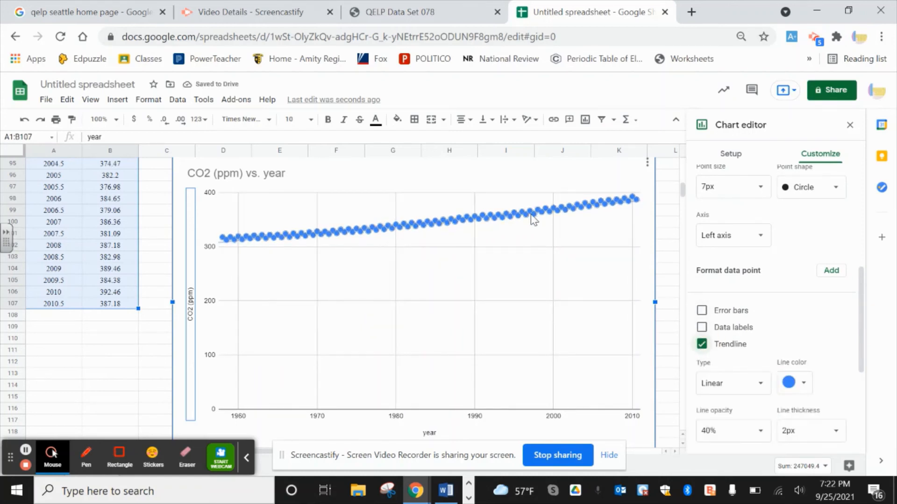
# Step: Label the trendline with its equation, show its R² value, and close the series settings
pyautogui.scroll(-1, 754, 390)
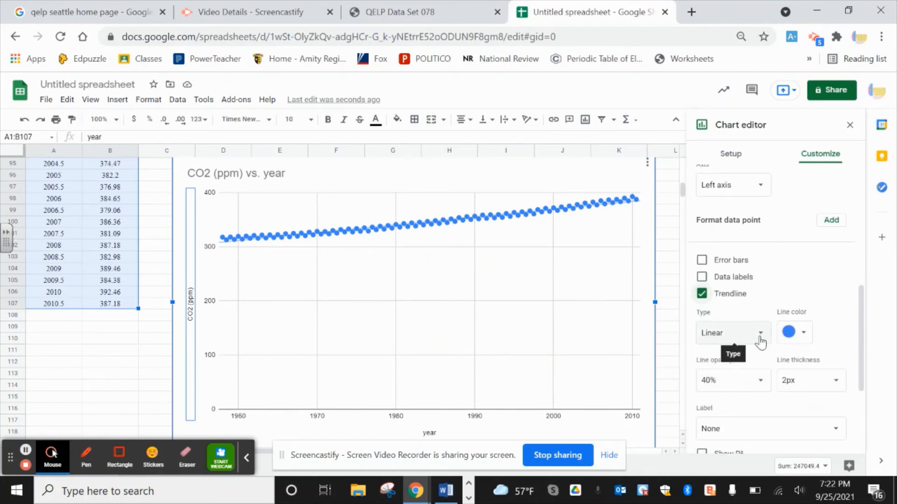
pyautogui.scroll(-2, 760, 342)
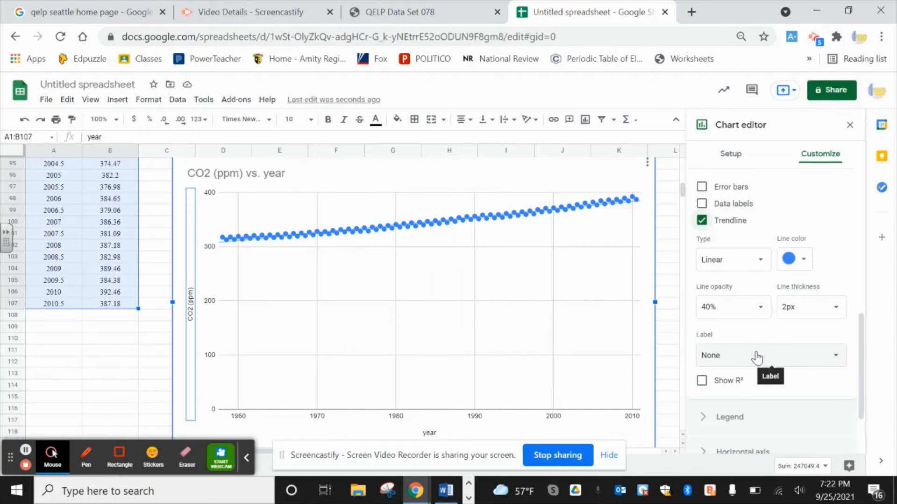
pyautogui.click(755, 356)
pyautogui.click(754, 396)
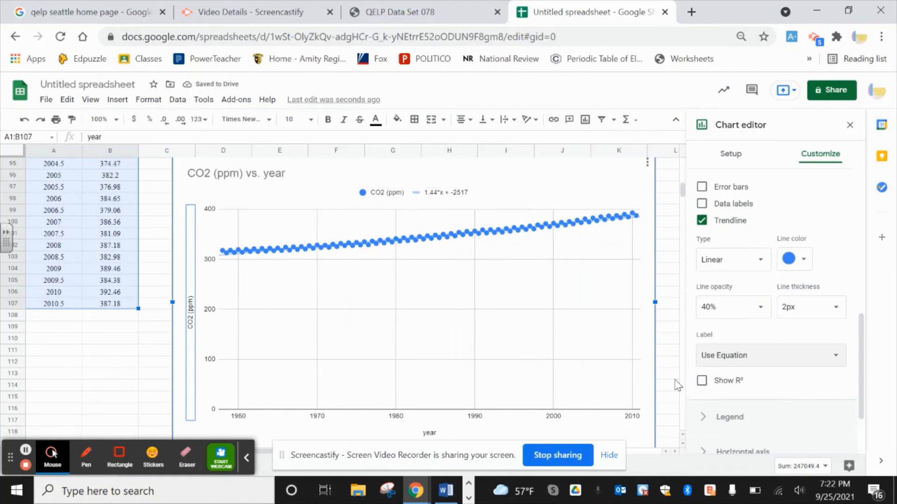
pyautogui.click(702, 382)
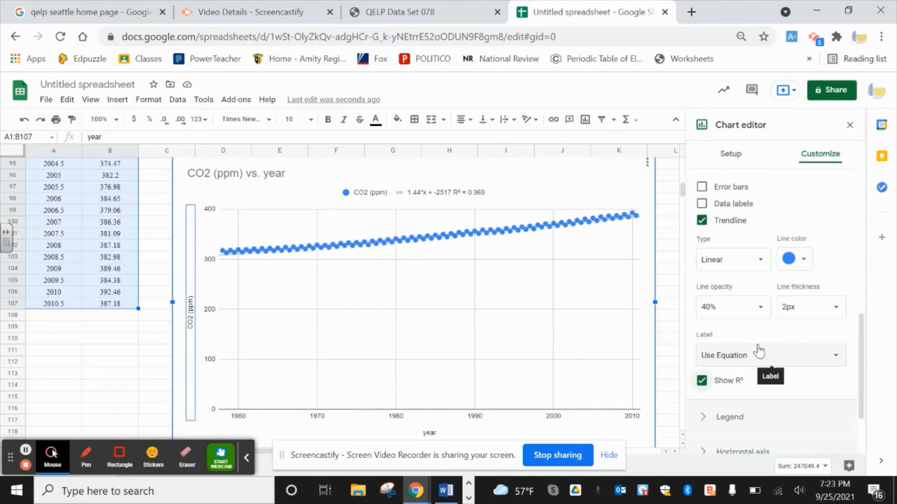
pyautogui.scroll(3, 759, 351)
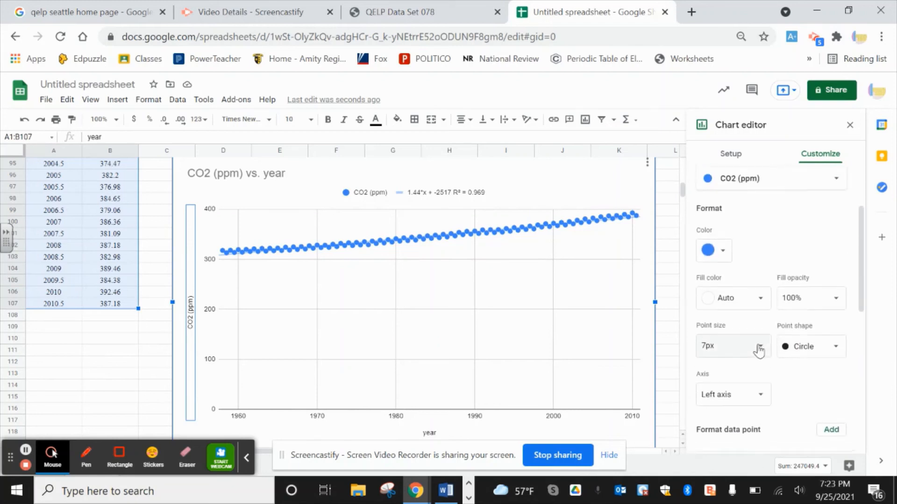
pyautogui.scroll(3, 759, 351)
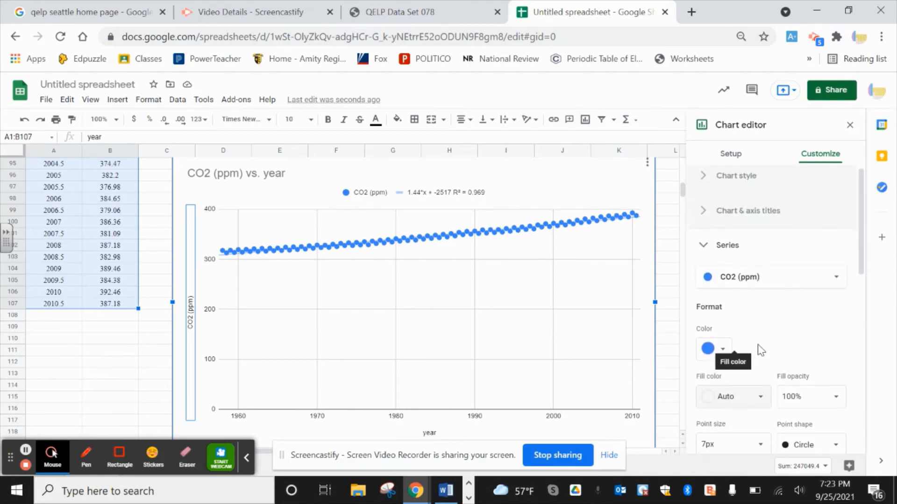
pyautogui.scroll(-2, 760, 329)
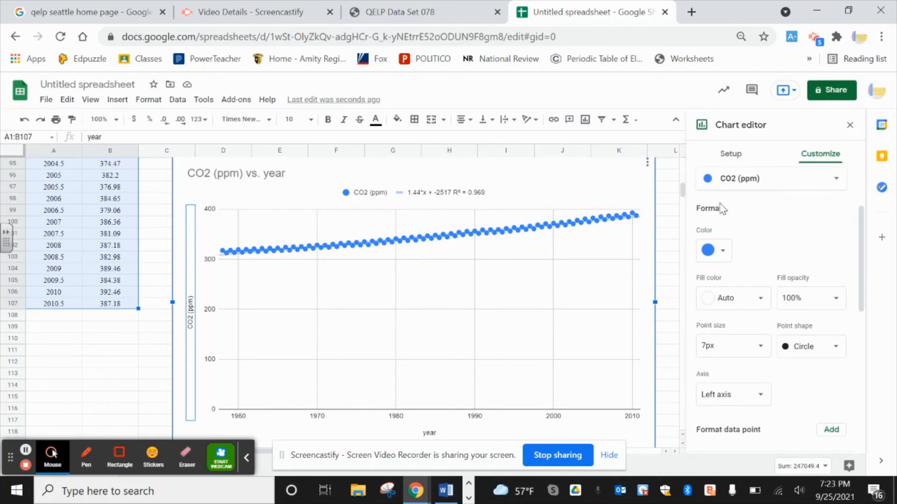
pyautogui.scroll(3, 756, 263)
pyautogui.click(704, 251)
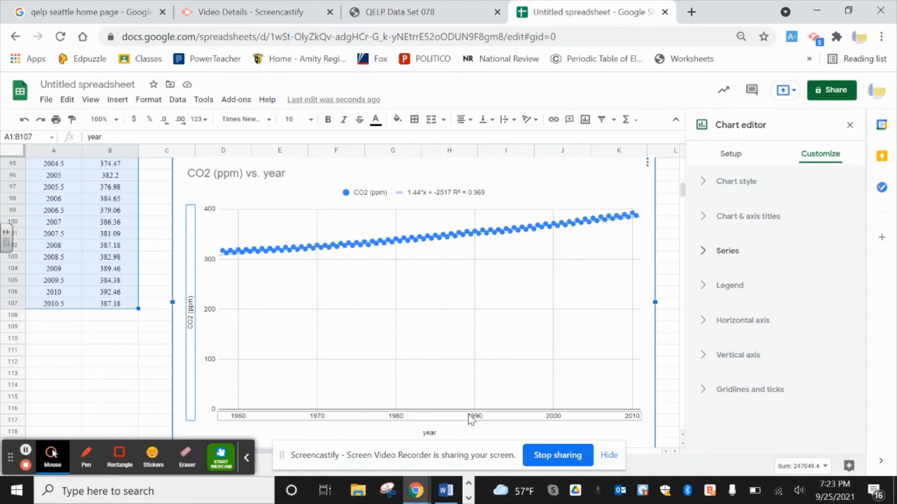
# Step: Turn on minor gridlines for the vertical axis and set their minor count to 9
pyautogui.click(737, 393)
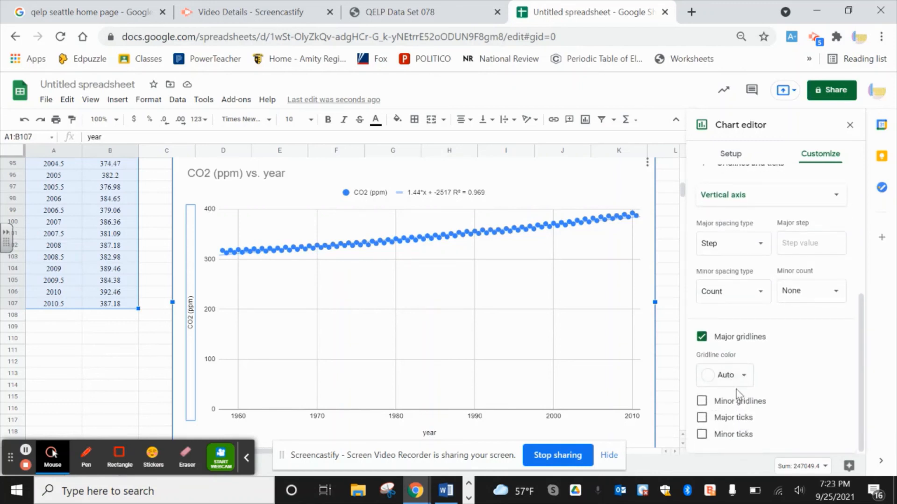
pyautogui.click(702, 402)
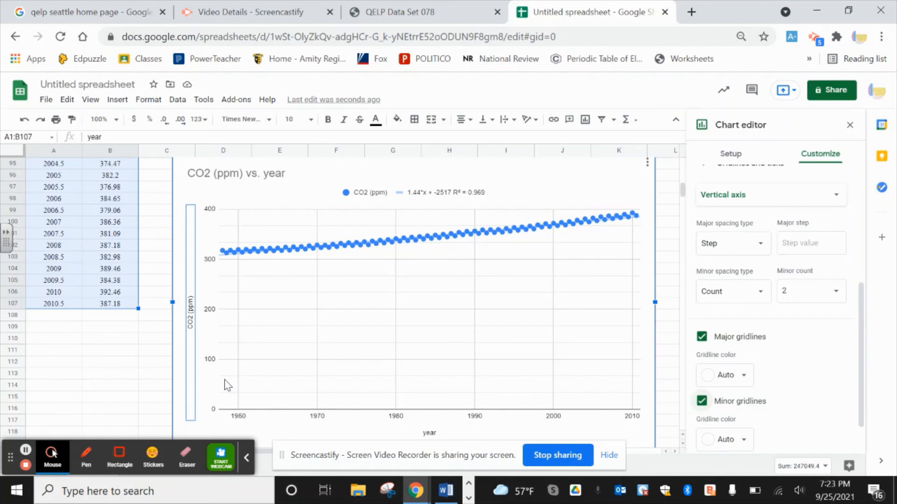
pyautogui.click(838, 297)
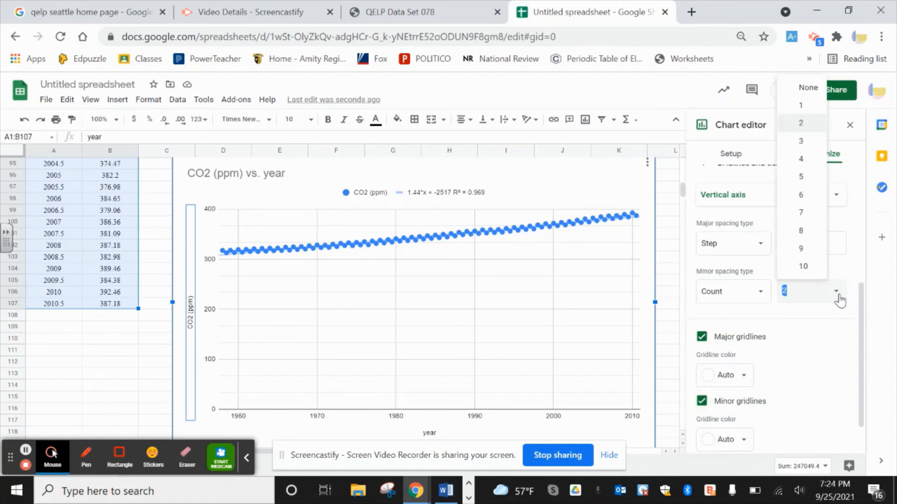
pyautogui.click(811, 247)
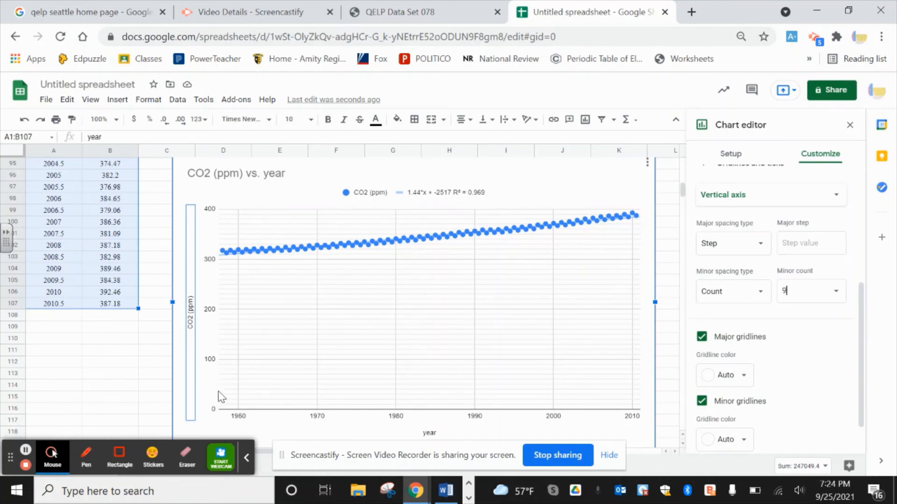
# Step: Turn on minor gridlines for the horizontal axis and set their minor count to 9
pyautogui.click(821, 198)
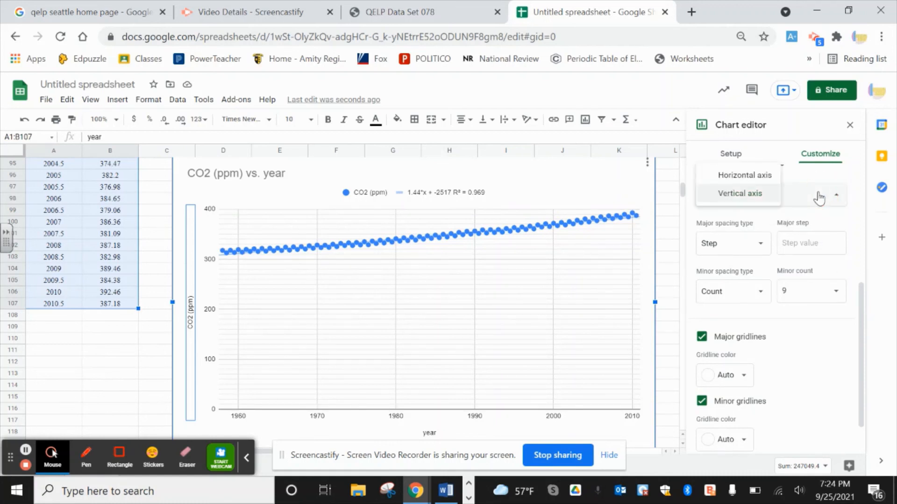
pyautogui.click(758, 180)
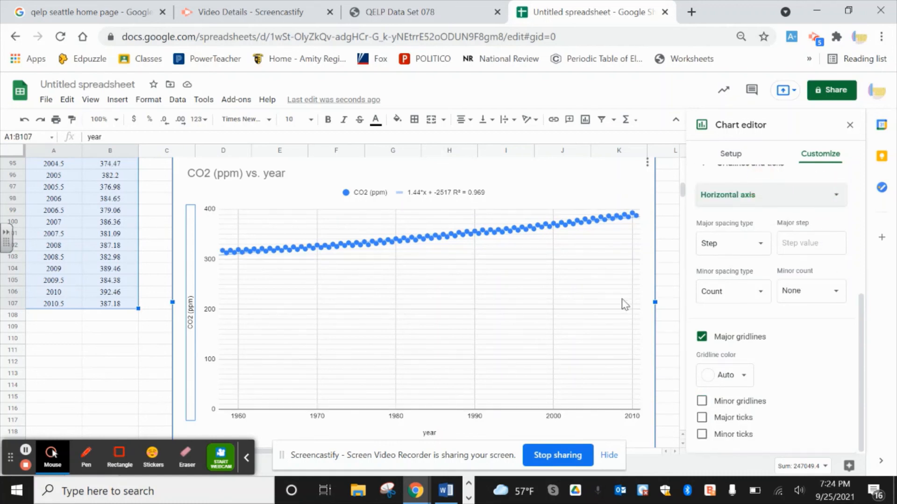
pyautogui.click(705, 407)
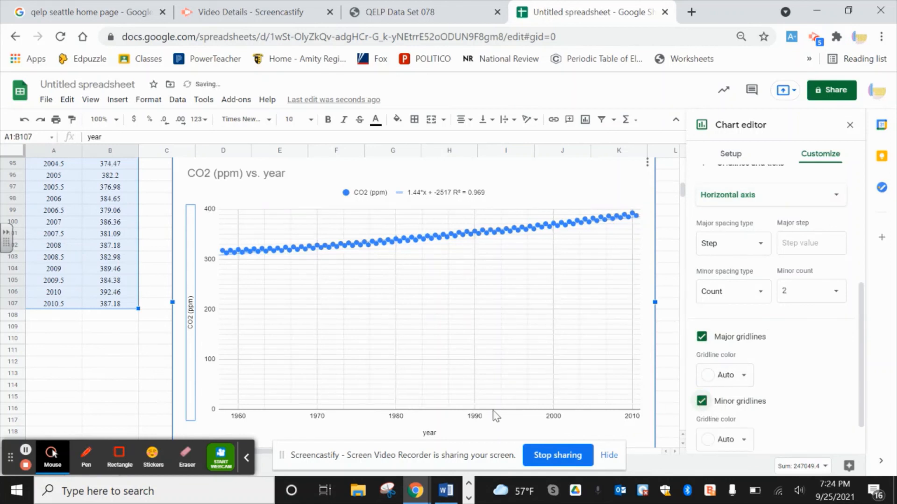
pyautogui.click(834, 302)
pyautogui.click(808, 250)
# Step: Set the chart's vertical axis range to a minimum of 300 and a maximum of 400
pyautogui.scroll(-1, 804, 329)
pyautogui.scroll(4, 804, 328)
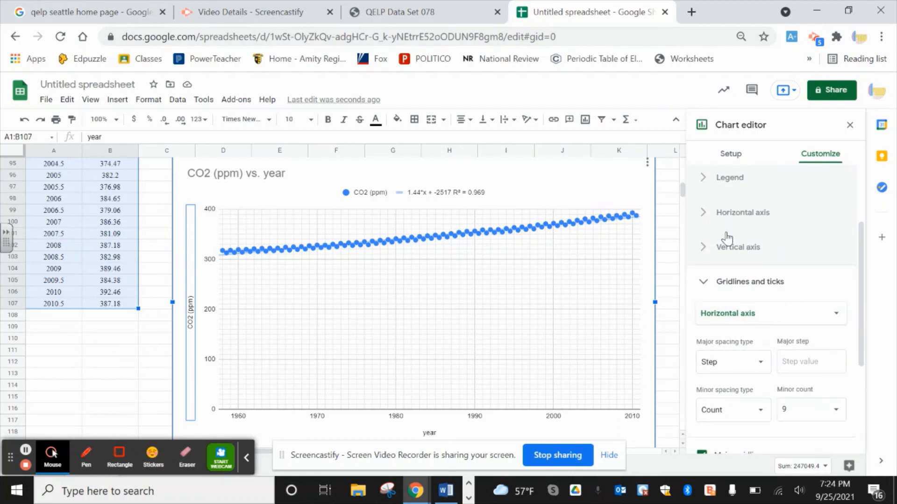
pyautogui.click(706, 251)
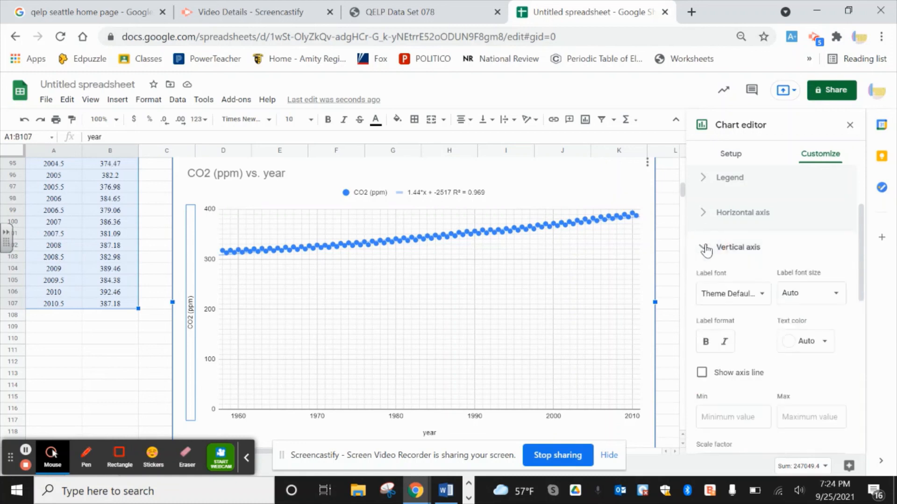
pyautogui.scroll(-2, 747, 345)
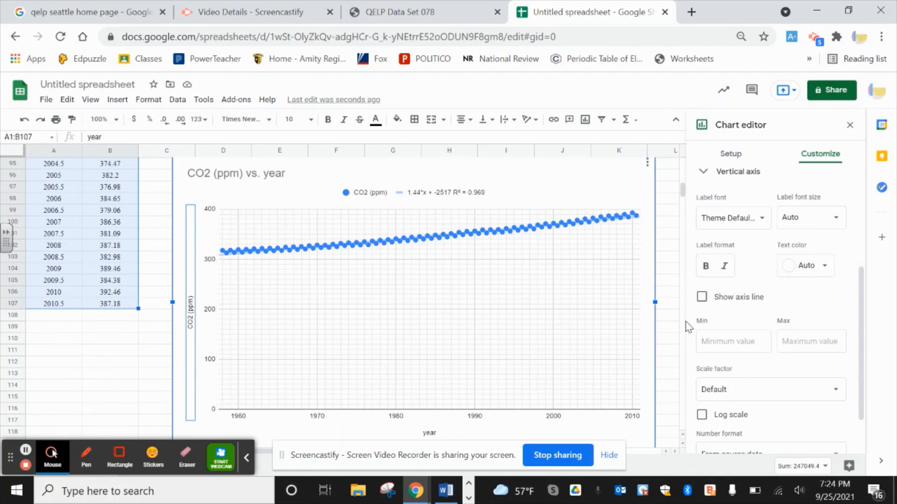
pyautogui.click(726, 338)
pyautogui.write('300')
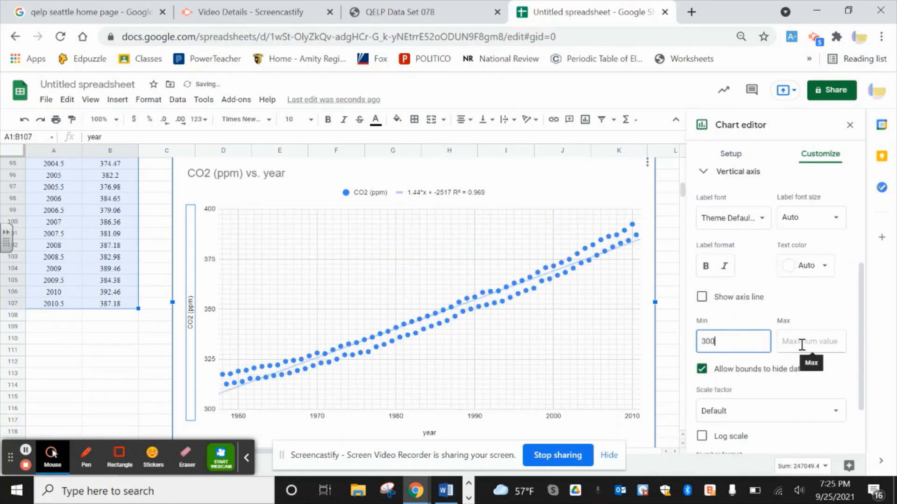
pyautogui.click(799, 342)
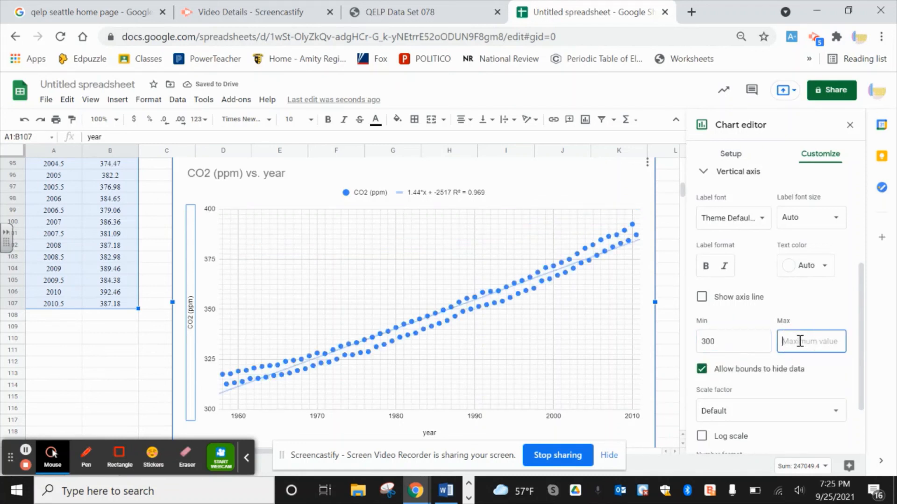
pyautogui.write('400')
# Step: Collapse the screen recorder's floating toolbar and move it clear of the sheet tabs
pyautogui.click(248, 452)
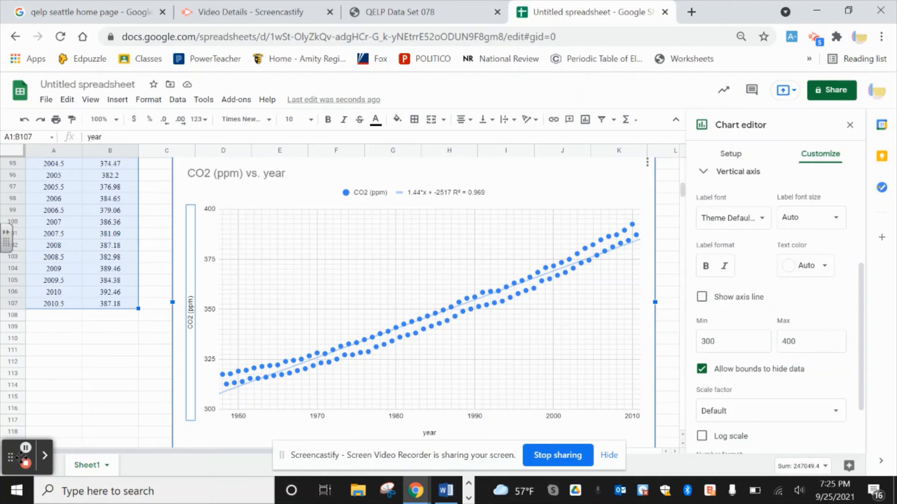
pyautogui.moveTo(21, 457); pyautogui.dragTo(31, 362)
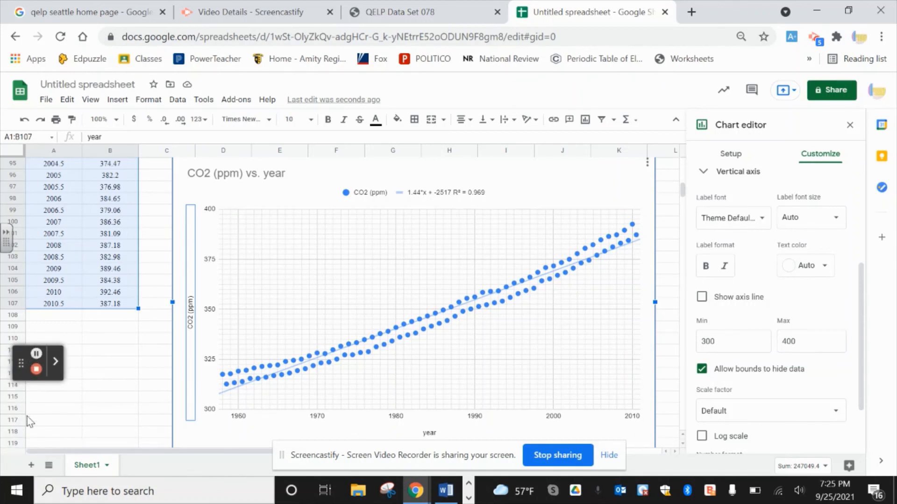
# Step: Switch to the QELP site, go back to the Math Topics list, and look through the available scatterplot data sets
pyautogui.click(410, 19)
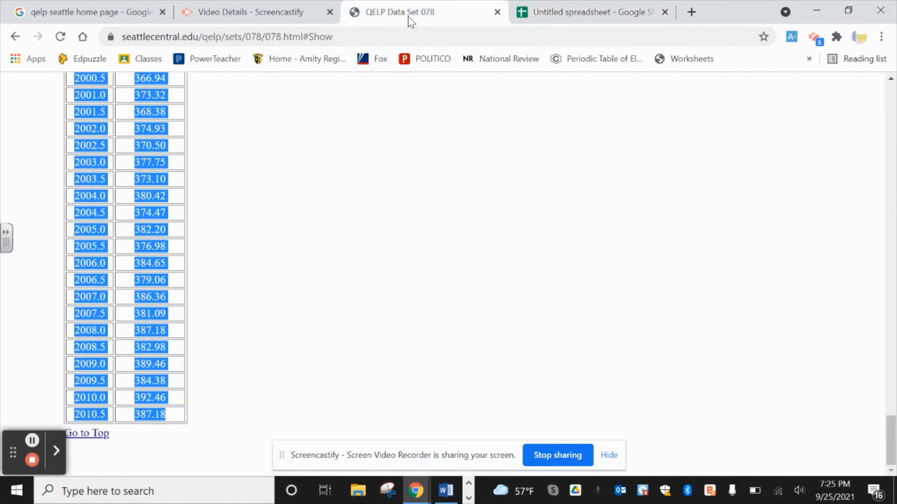
pyautogui.click(16, 37)
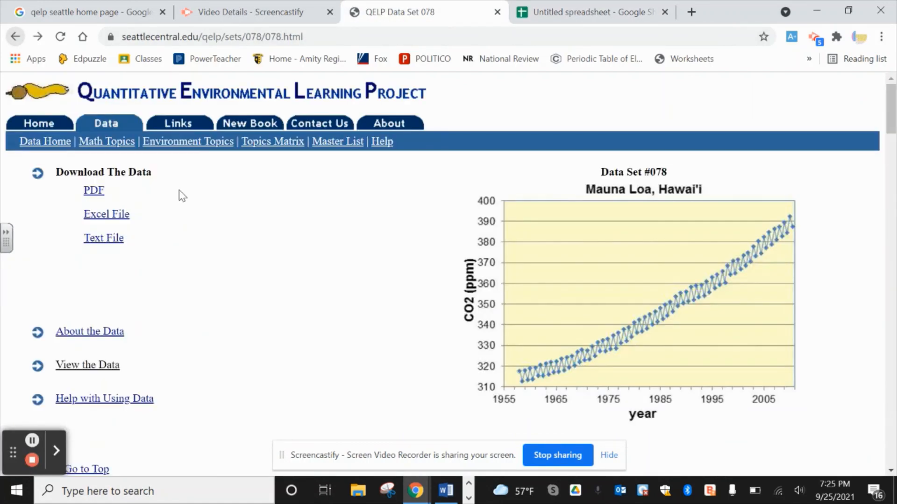
pyautogui.click(15, 37)
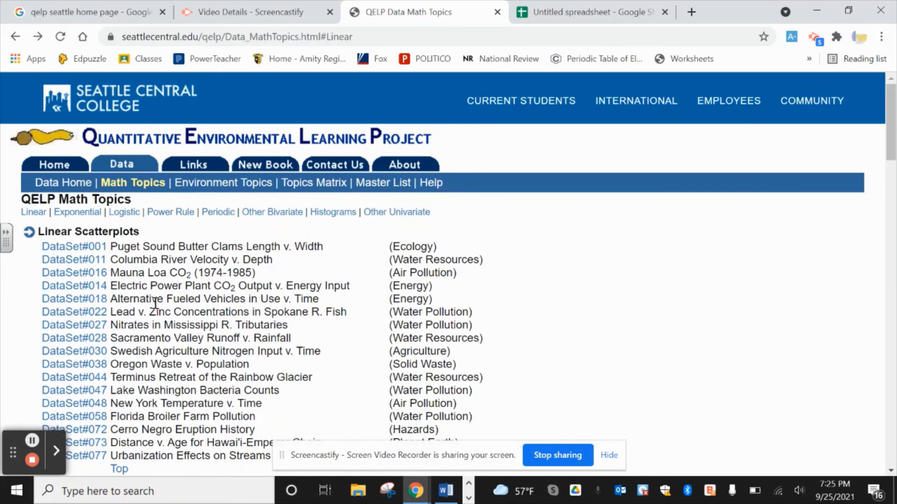
pyautogui.scroll(-9, 156, 304)
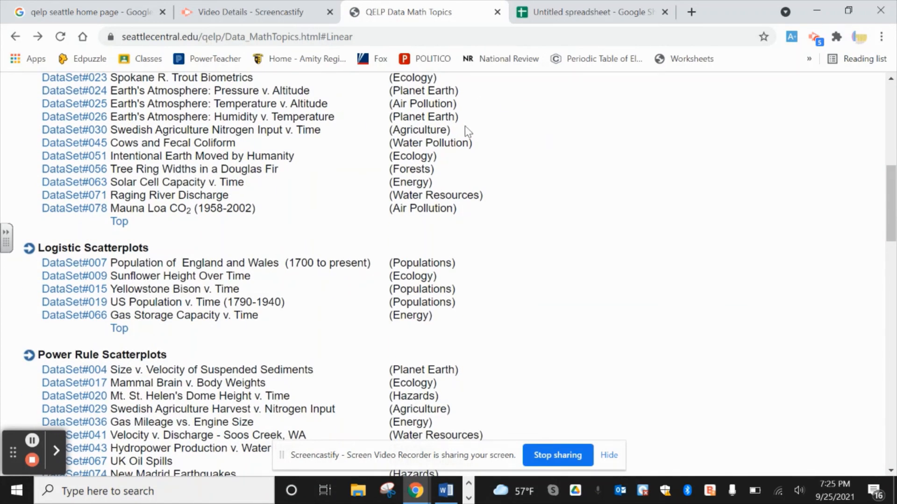
# Step: Return to the spreadsheet, add a second sheet for another data set, and select its cell A1
pyautogui.click(535, 16)
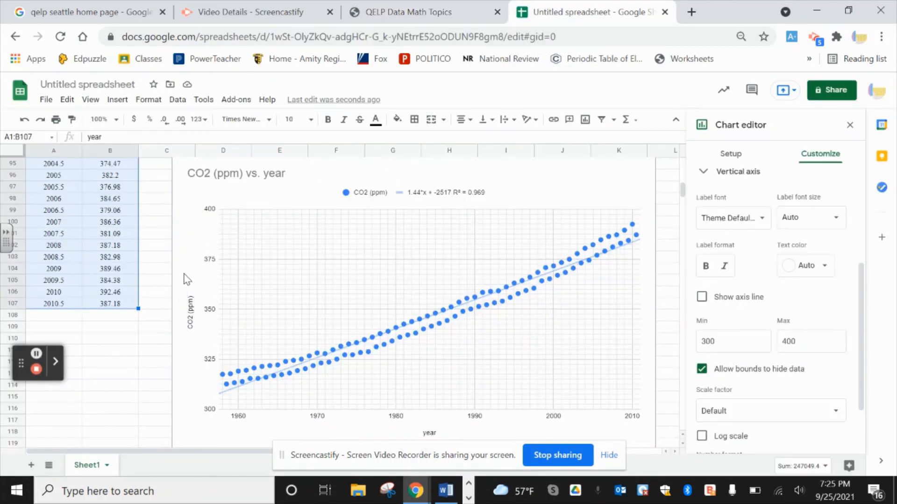
pyautogui.click(32, 465)
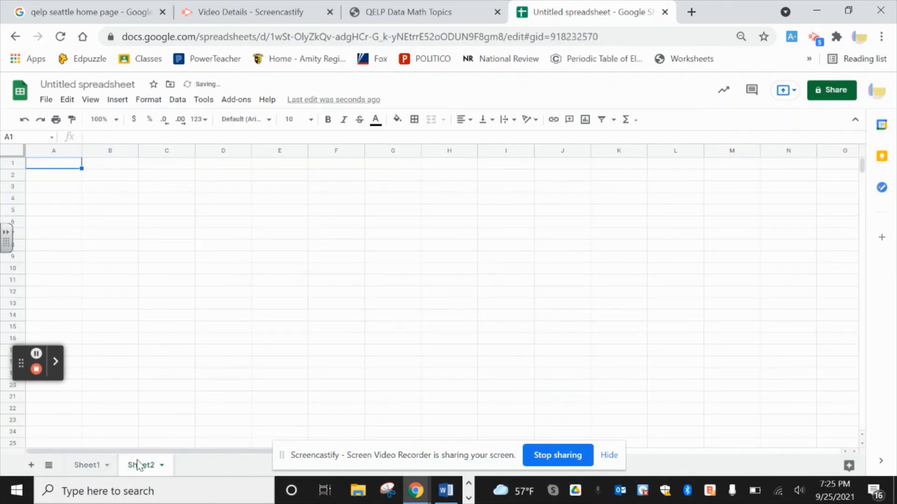
pyautogui.click(47, 166)
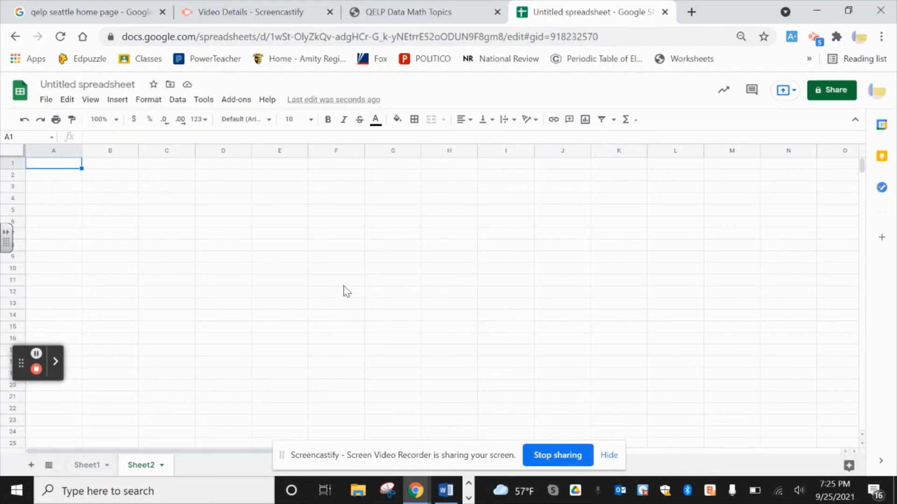
# Step: Rename the spreadsheet as "Graphing Lab"
pyautogui.click(100, 85)
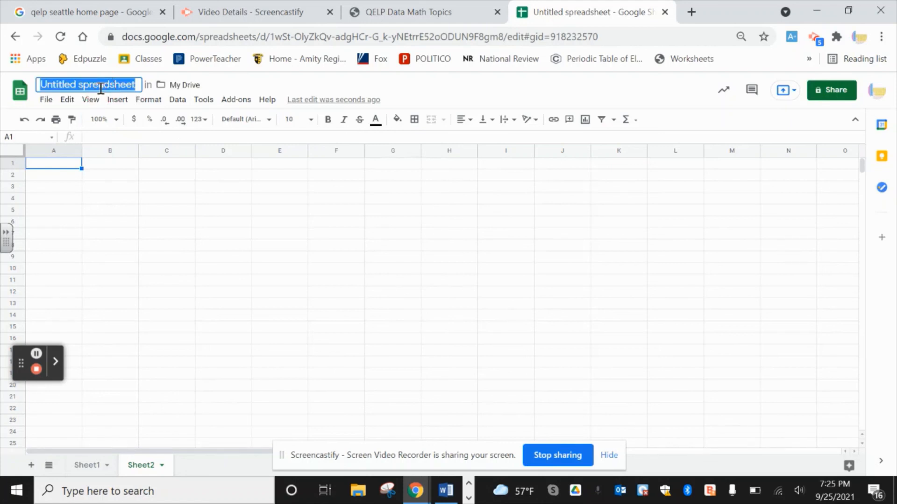
pyautogui.write('Graphin')
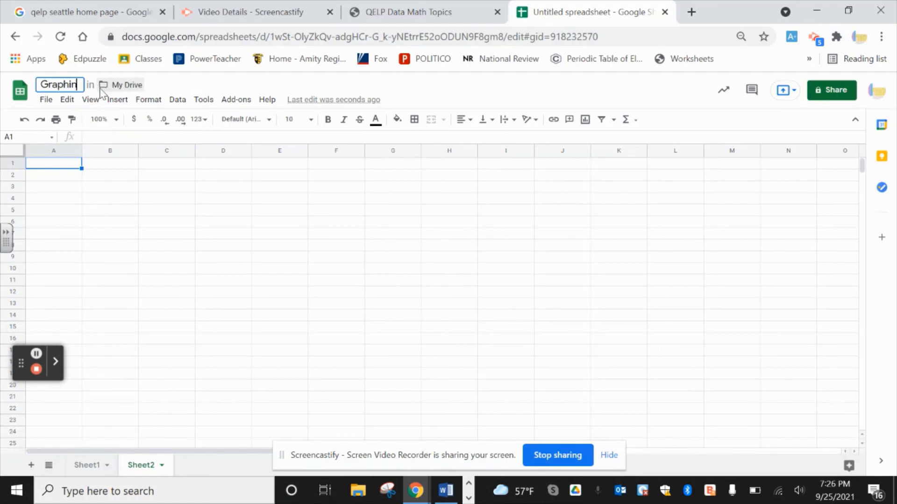
pyautogui.write('g Lab')
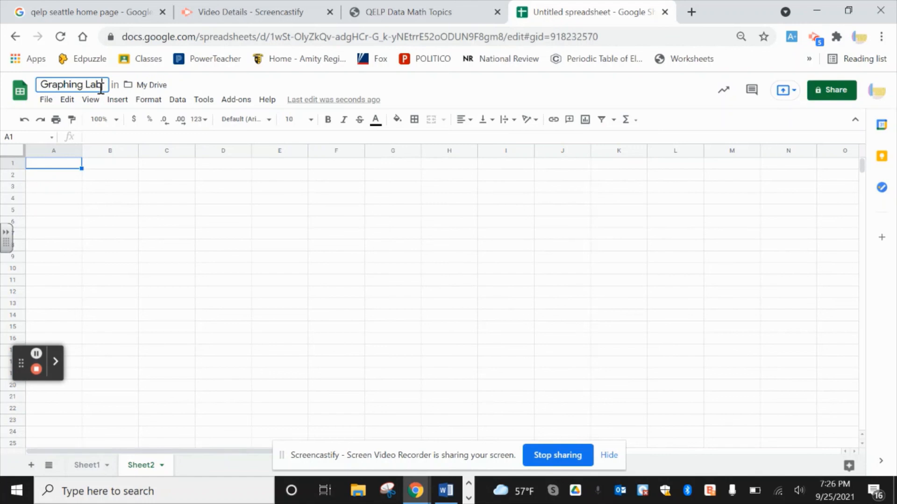